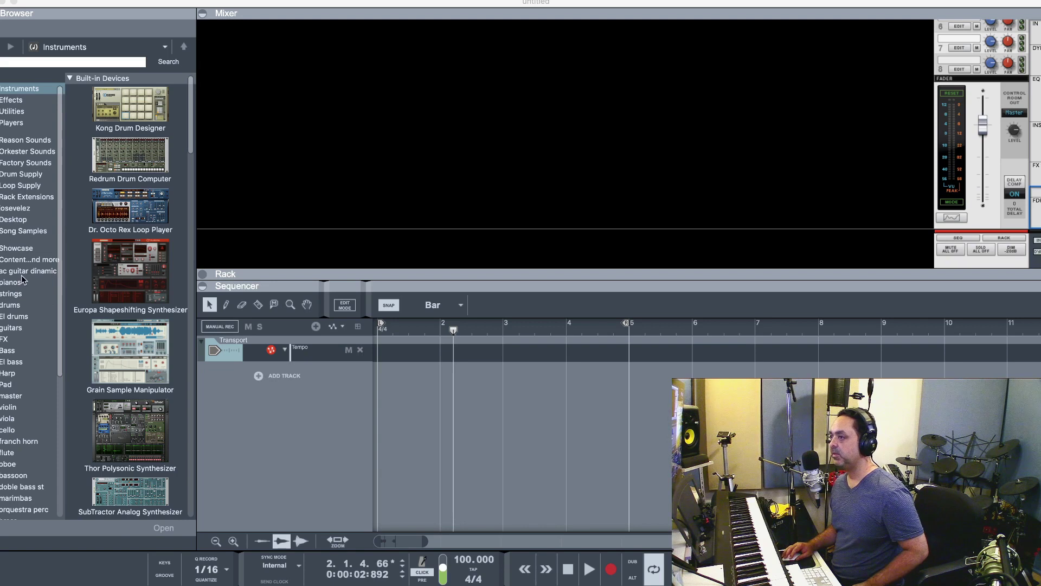
# Step: Look through the browser's locations and favorites lists to review the available instrument categories
pyautogui.scroll(-5, 23, 282)
pyautogui.scroll(3, 21, 279)
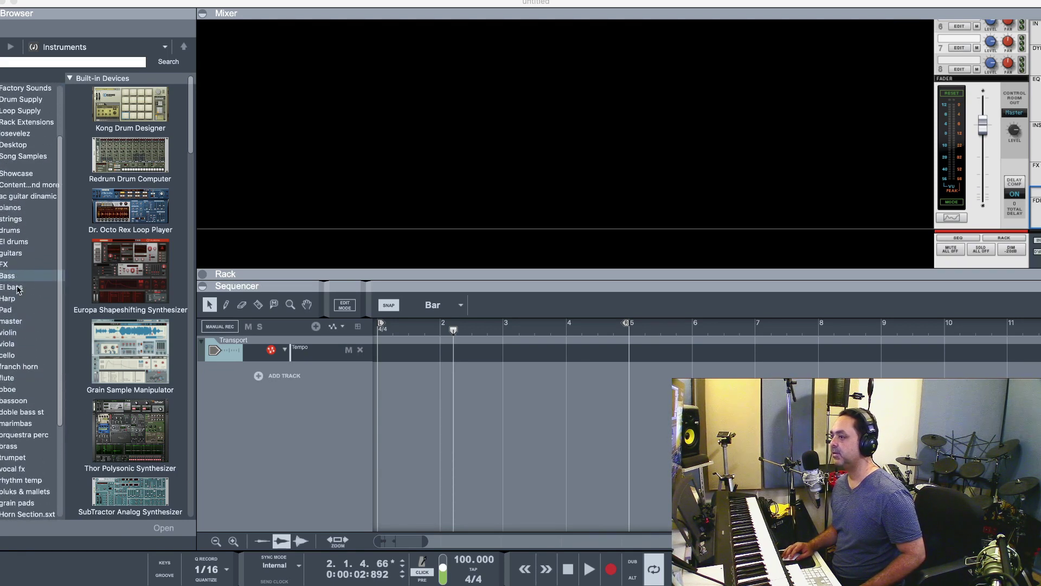
pyautogui.scroll(-4, 19, 290)
pyautogui.scroll(-1, 17, 294)
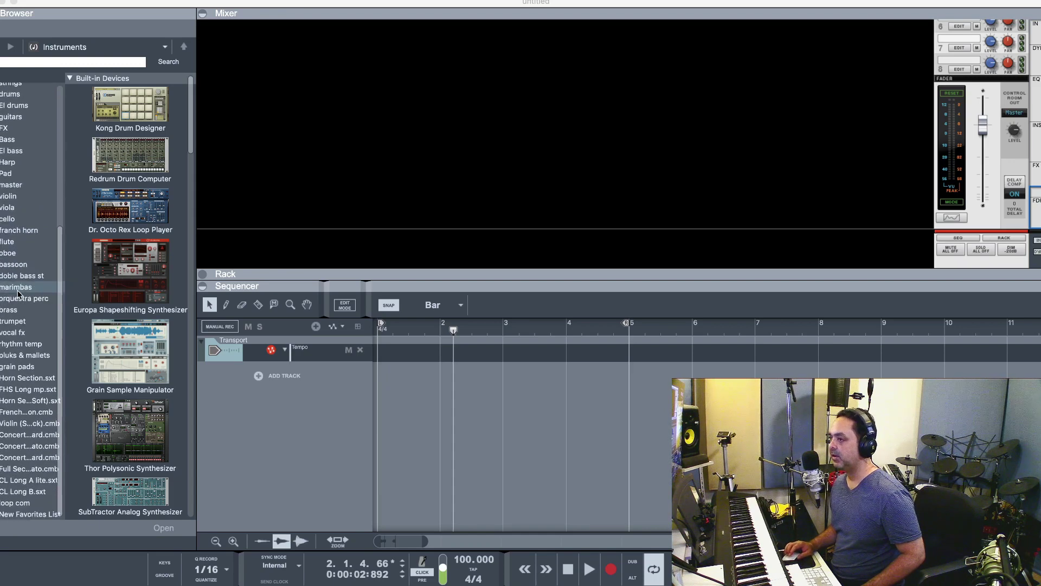
pyautogui.scroll(6, 18, 294)
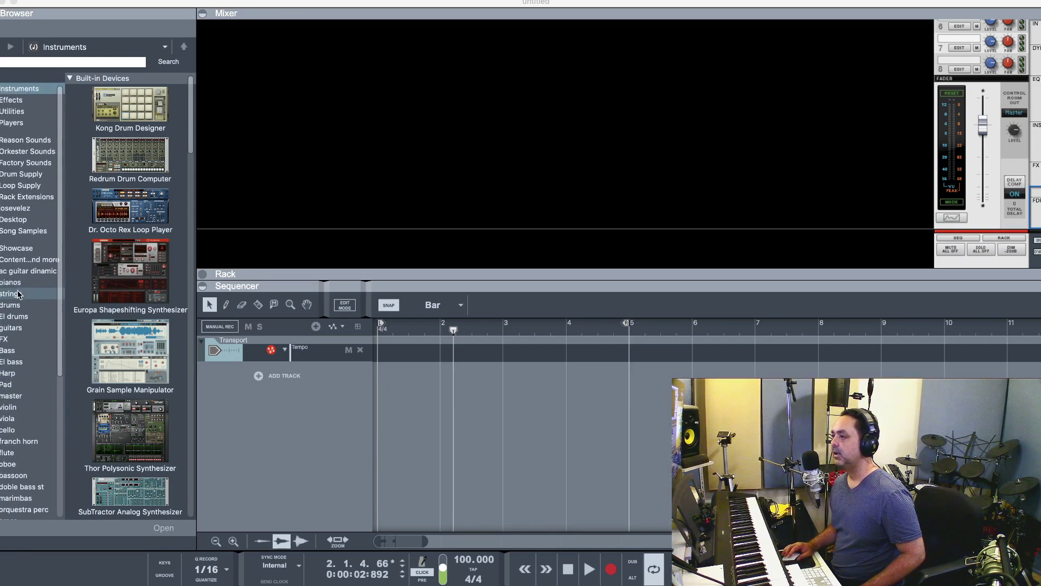
pyautogui.scroll(-1, 18, 294)
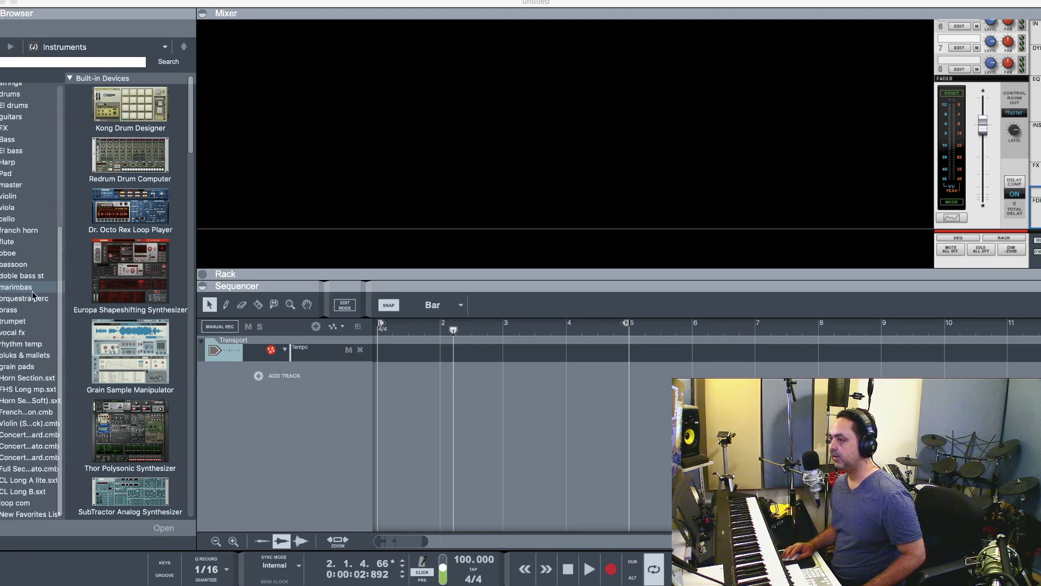
pyautogui.scroll(1, 34, 295)
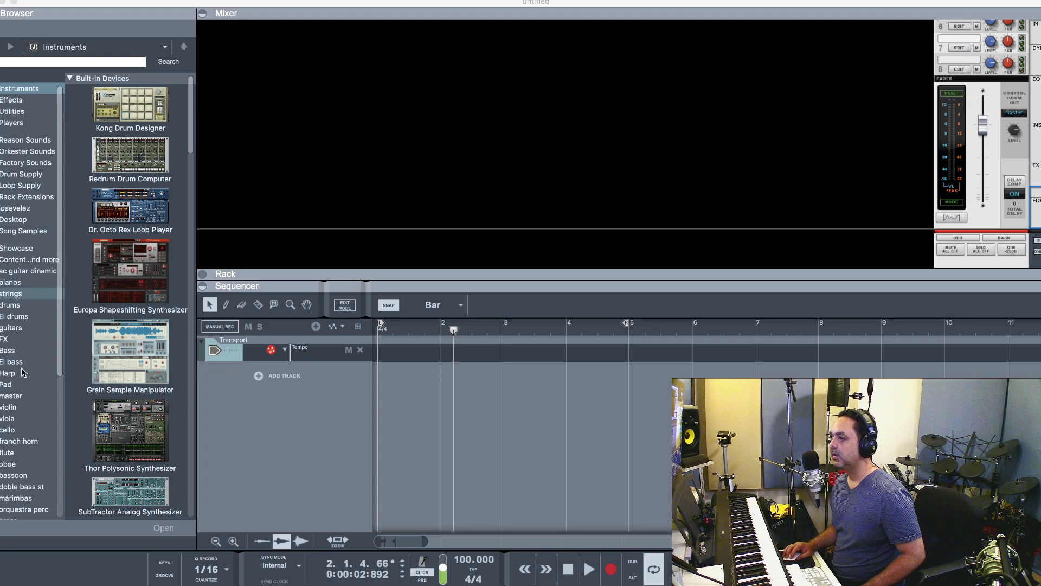
pyautogui.scroll(-2, 24, 371)
pyautogui.scroll(-2, 24, 371)
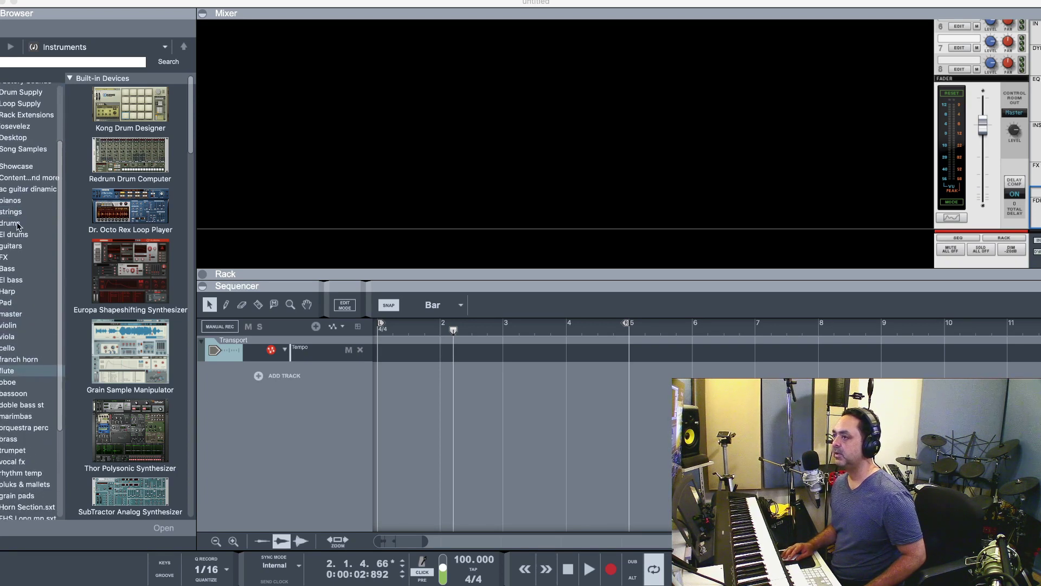
# Step: Add the Studio C [Yamaha] patch from the pianos favorites list as a new sequencer track
pyautogui.click(14, 201)
pyautogui.click(103, 111)
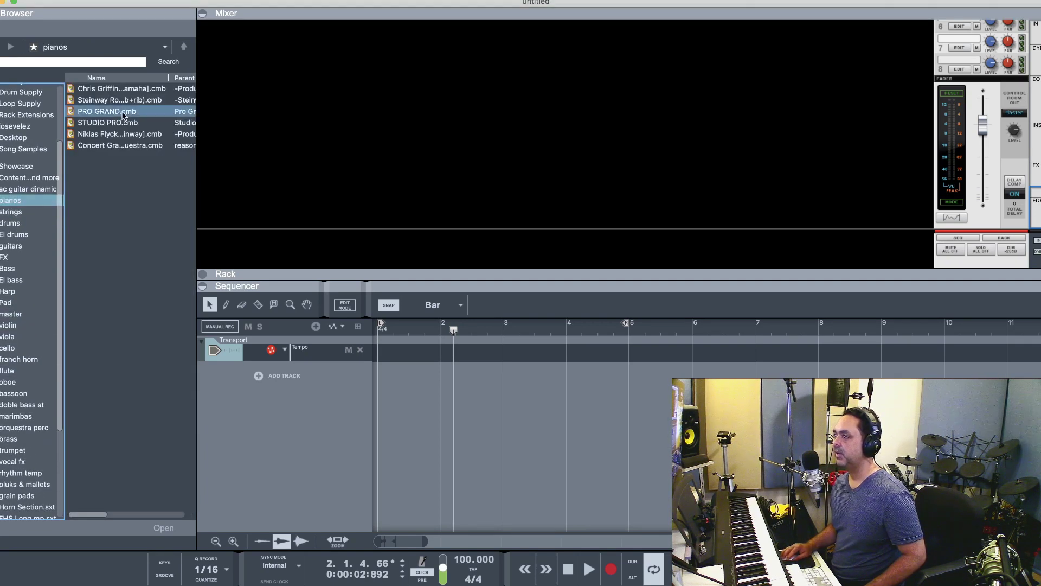
pyautogui.click(90, 146)
pyautogui.click(92, 89)
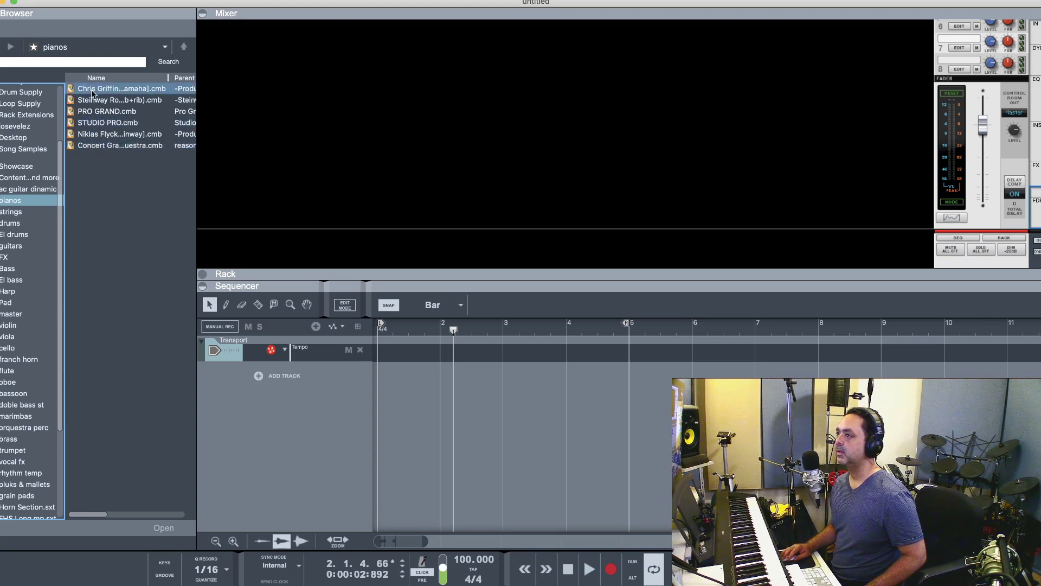
pyautogui.moveTo(92, 92); pyautogui.dragTo(290, 380)
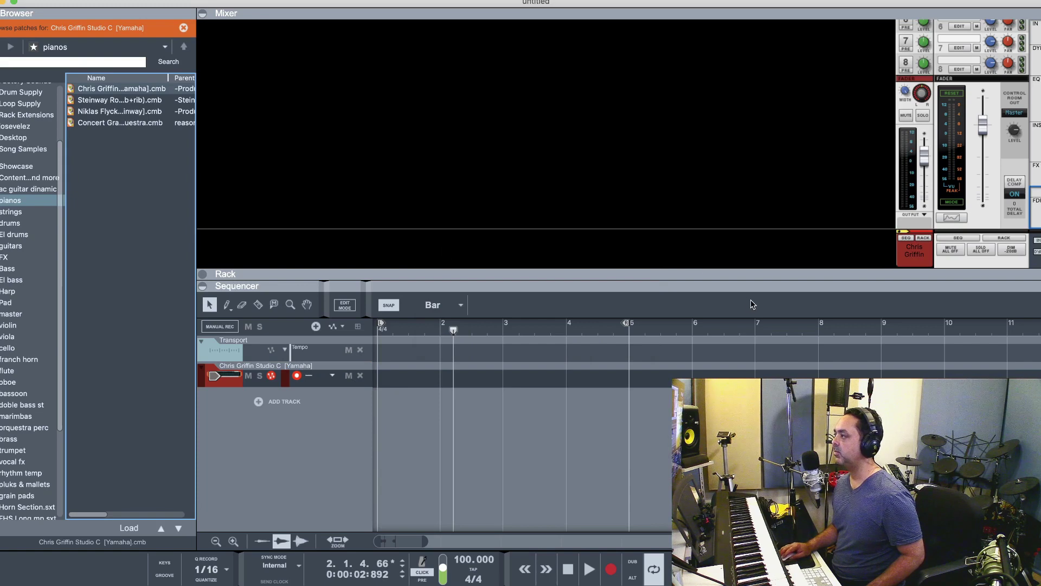
# Step: Expand the rack to examine the devices inside the piano Combinator, and collapse it again to give the sequencer more room
pyautogui.moveTo(724, 269); pyautogui.dragTo(723, 174)
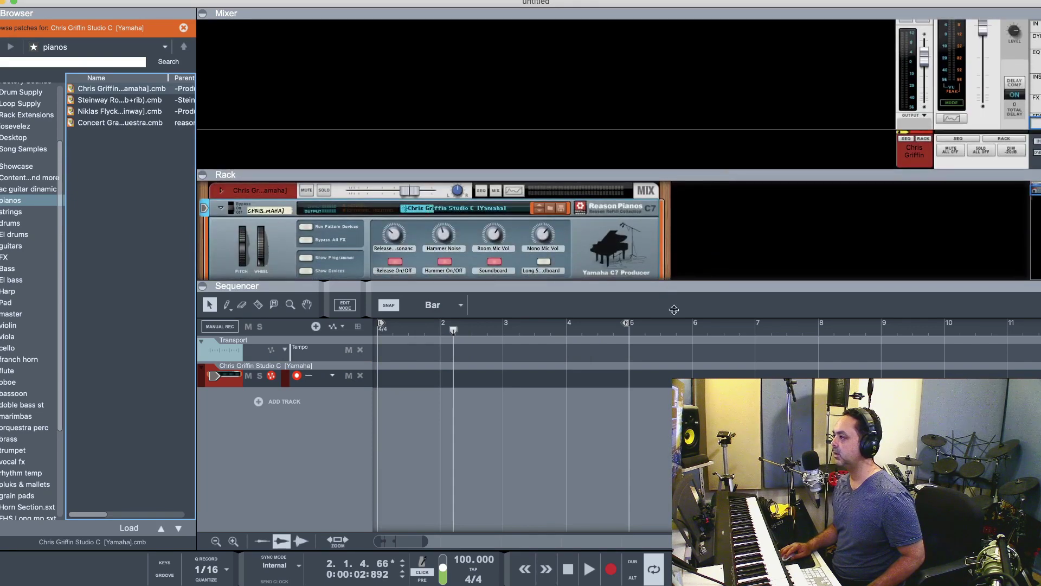
pyautogui.moveTo(668, 284); pyautogui.dragTo(674, 434)
pyautogui.click(305, 297)
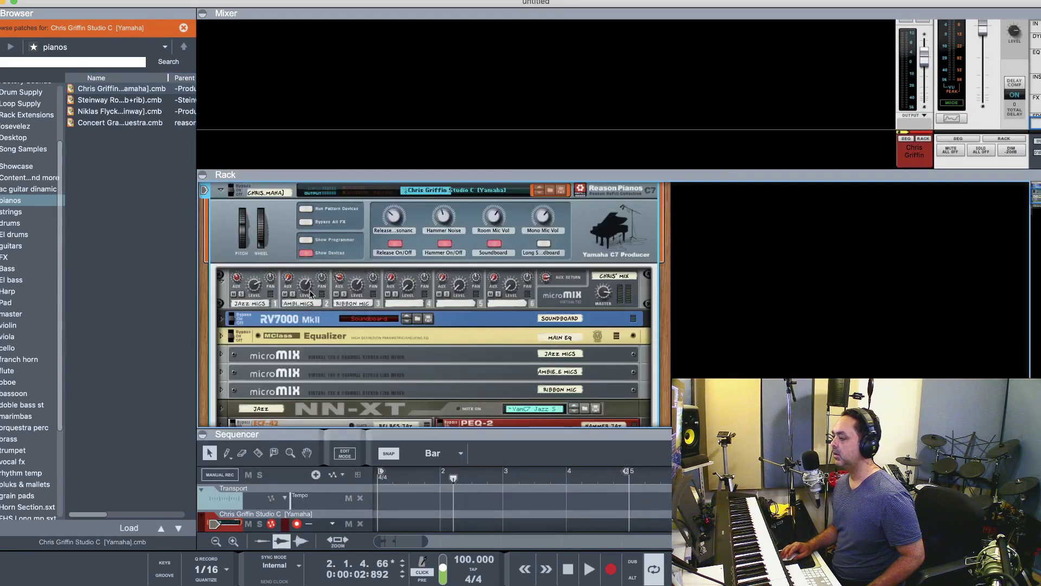
pyautogui.scroll(-3, 361, 312)
pyautogui.scroll(-5, 361, 312)
pyautogui.scroll(8, 361, 312)
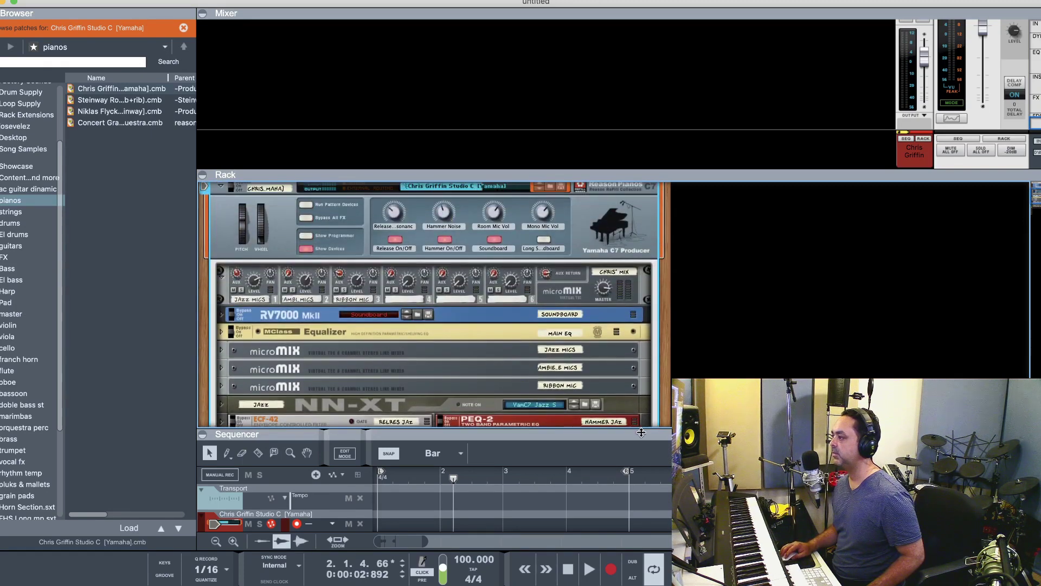
pyautogui.scroll(3, 567, 290)
pyautogui.moveTo(591, 173); pyautogui.dragTo(592, 249)
pyautogui.moveTo(660, 437); pyautogui.dragTo(660, 228)
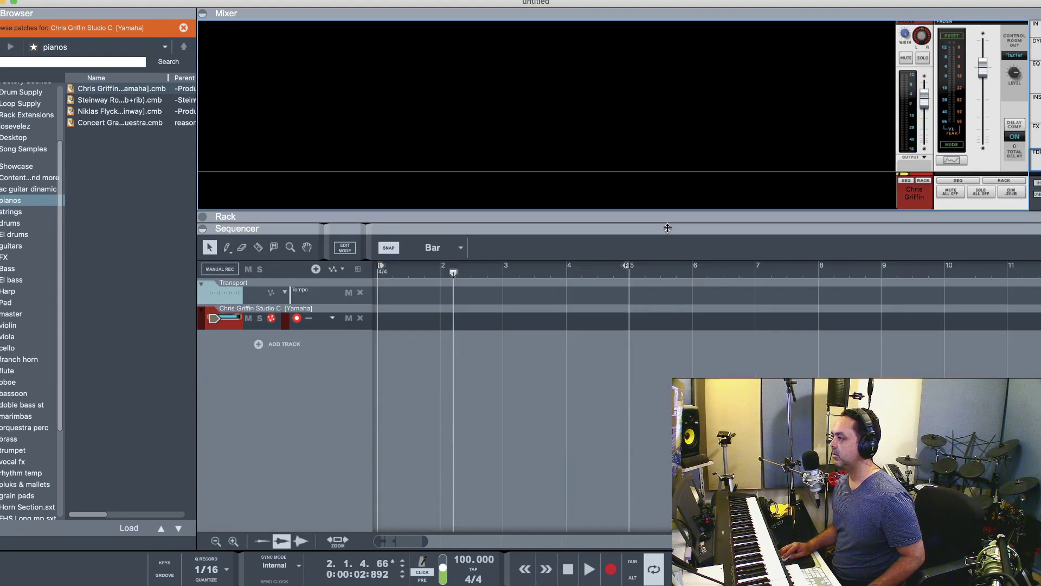
# Step: Set the loop locators to span bar 2 to bar 6 and return the song position to the start
pyautogui.moveTo(625, 270); pyautogui.dragTo(690, 270)
pyautogui.moveTo(381, 269); pyautogui.dragTo(442, 269)
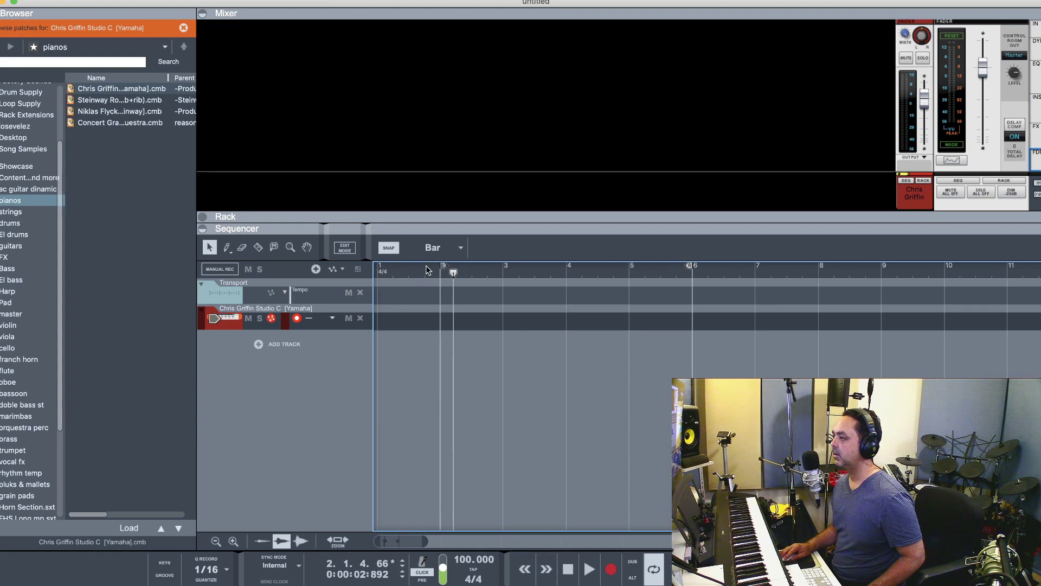
pyautogui.click(566, 570)
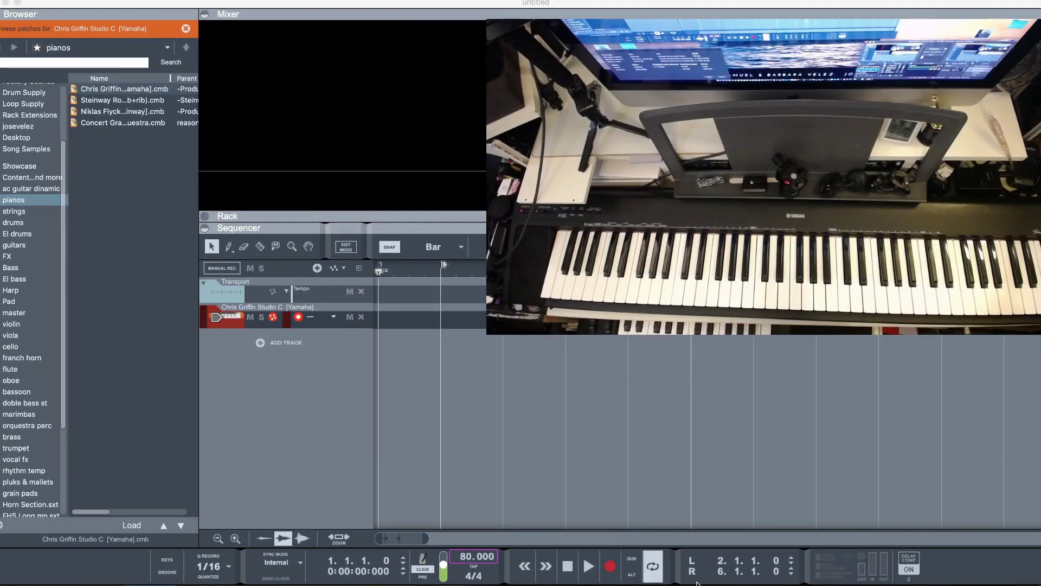
# Step: Record a piano part on the Yamaha piano track from the start of the song and stop the transport
pyautogui.click(570, 567)
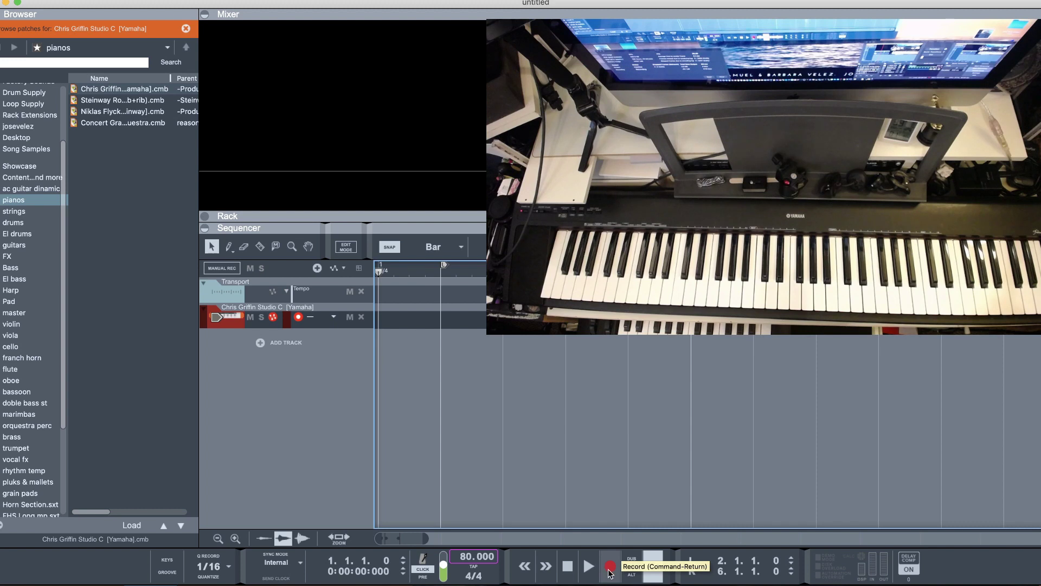
pyautogui.click(609, 566)
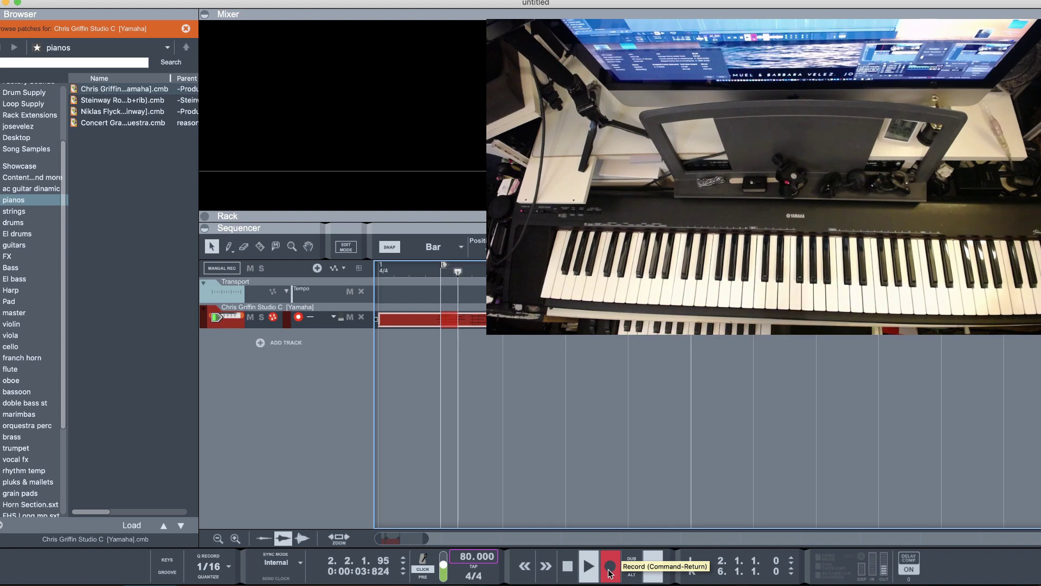
pyautogui.press('space')
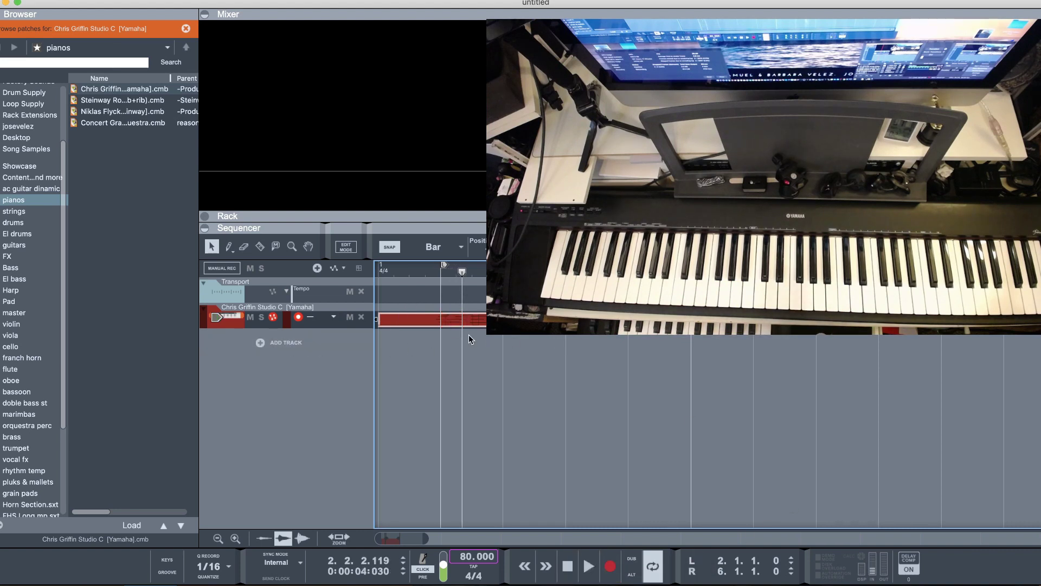
# Step: Add the Nigel B Backline for Stereo Out patch from the drums favorites as a new track below the piano, briefly showing its rack device
pyautogui.click(14, 223)
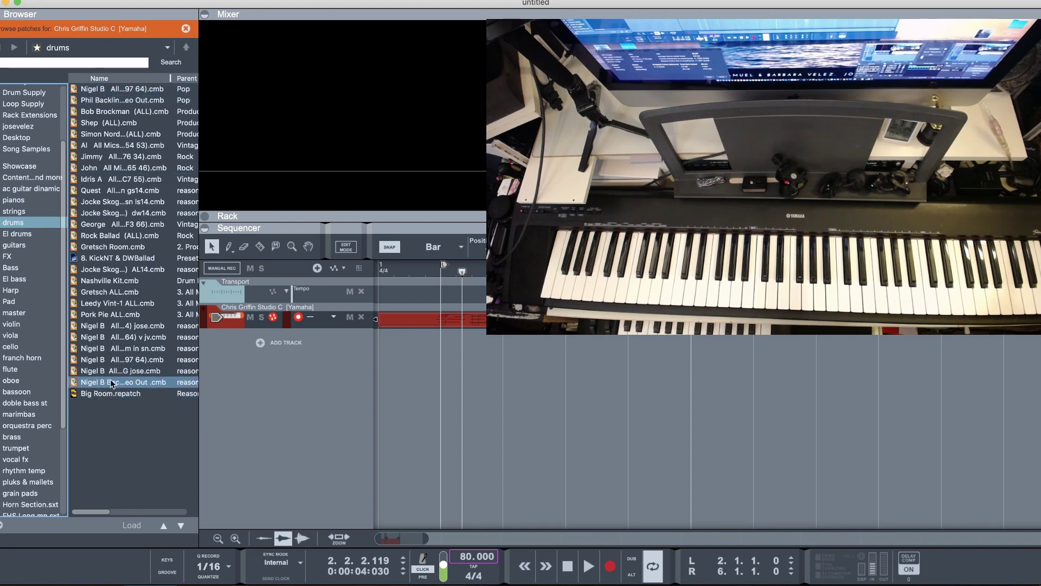
pyautogui.moveTo(97, 386); pyautogui.dragTo(272, 362)
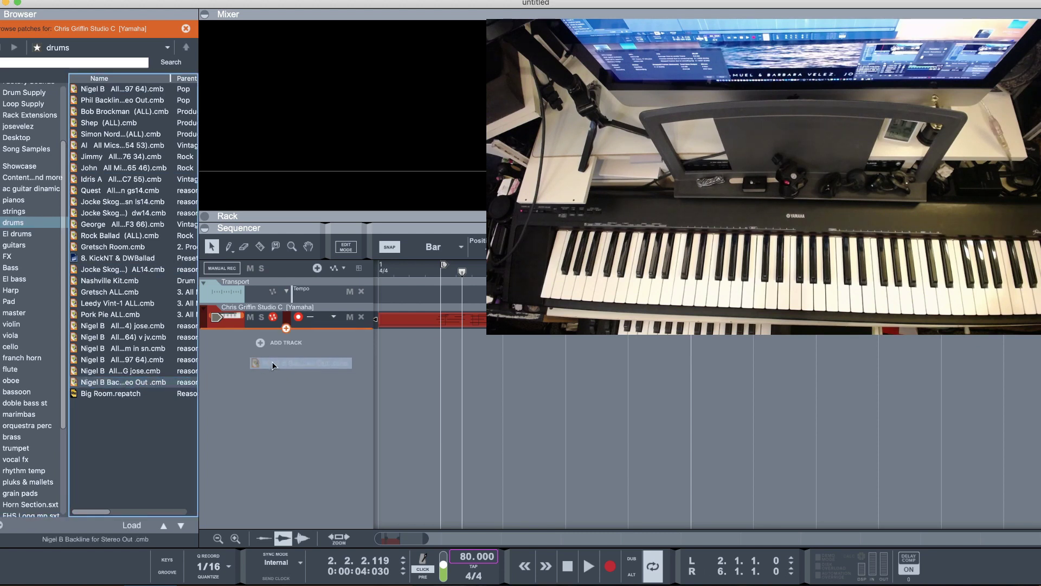
pyautogui.moveTo(272, 361); pyautogui.dragTo(272, 362)
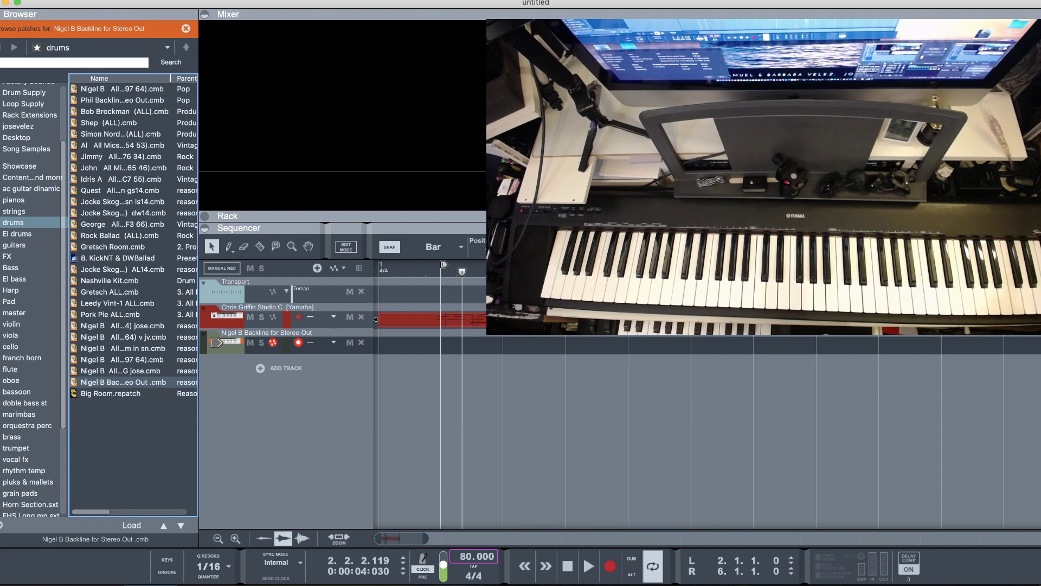
pyautogui.press('F6')
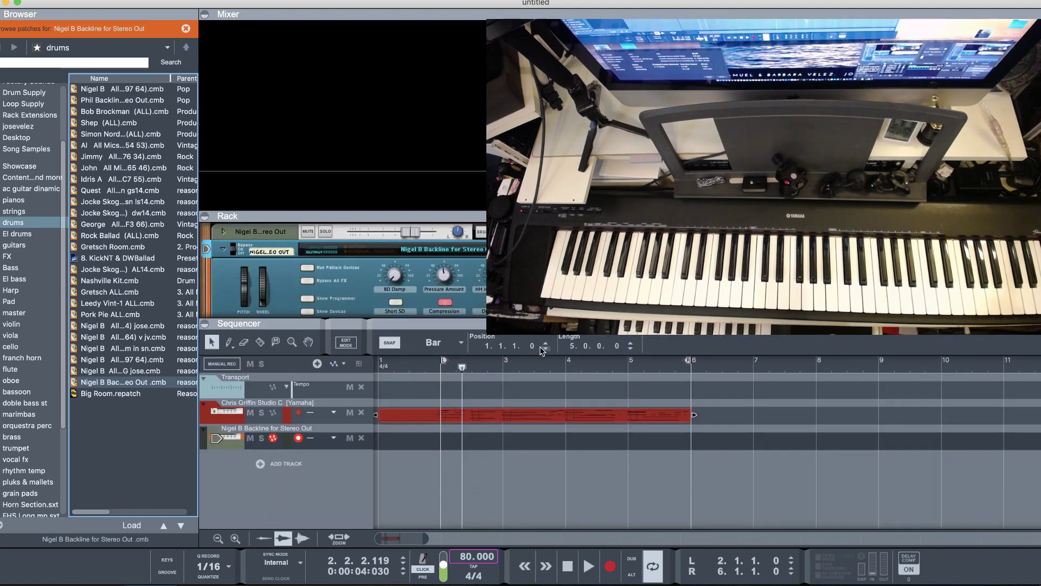
pyautogui.press('F6')
# Step: Record a drum part on the Nigel B Backline track from the song start until just past bar 6
pyautogui.click(572, 566)
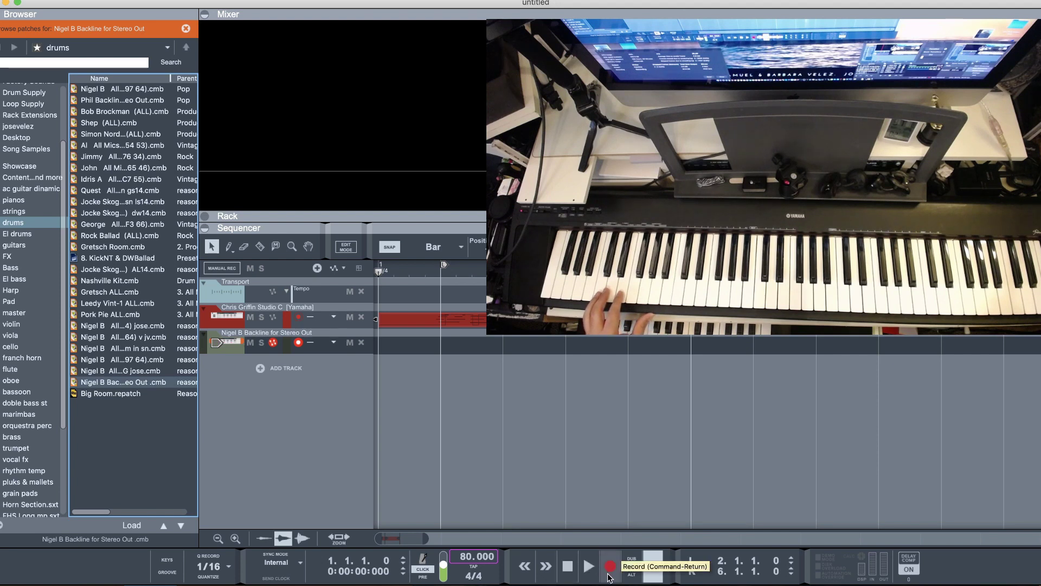
pyautogui.click(608, 574)
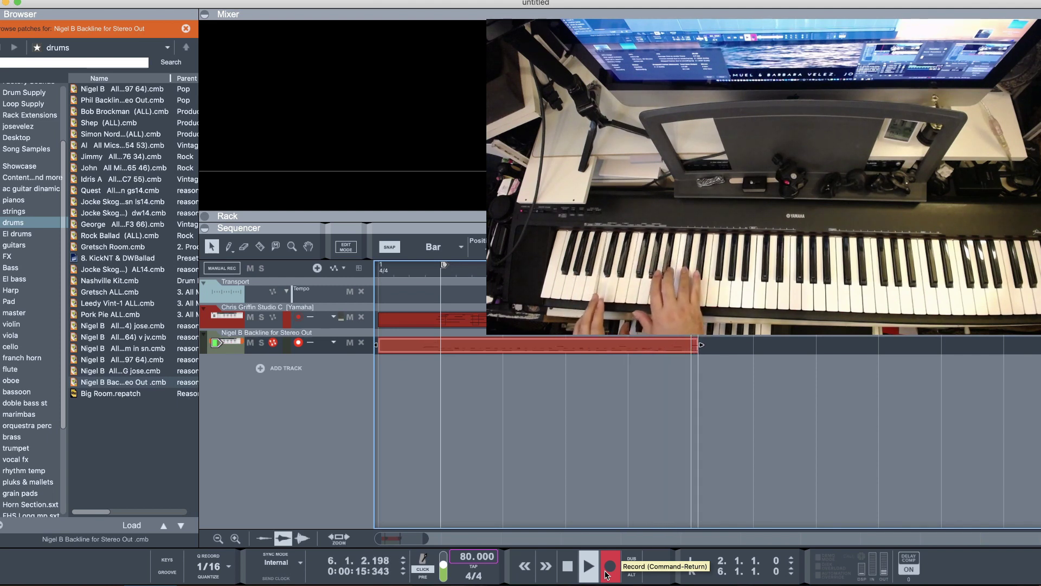
pyautogui.click(567, 565)
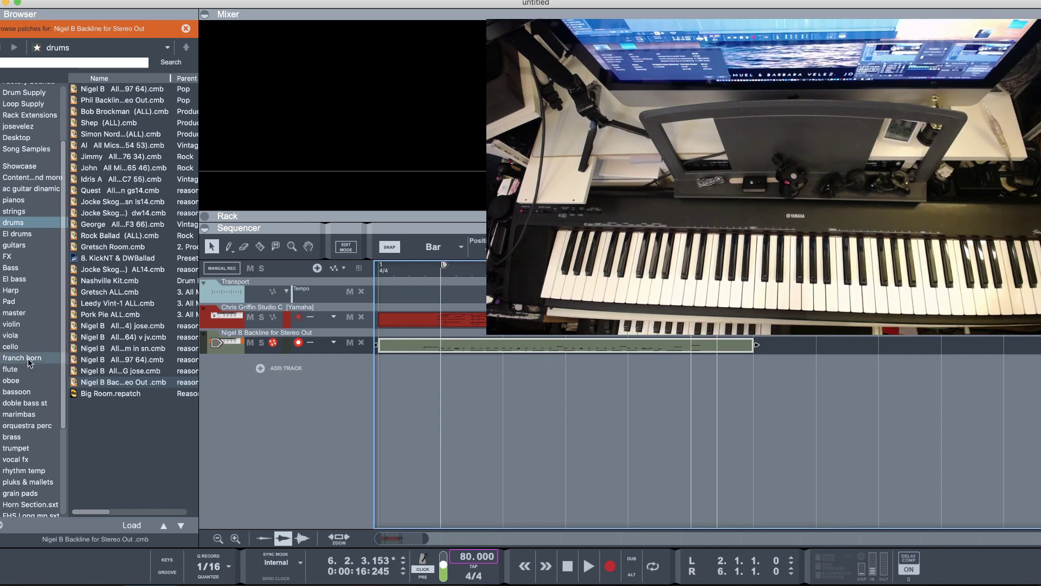
# Step: Add the EB-0 DI+A|Coles+A|U47 patch from the Bass favorites as a new track and resolve its missing sounds
pyautogui.click(20, 268)
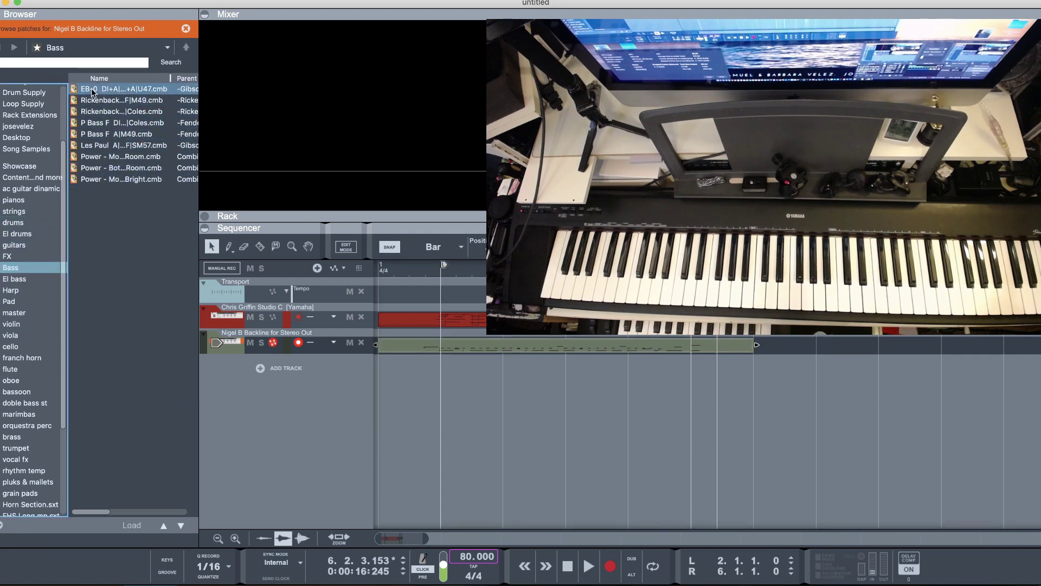
pyautogui.moveTo(101, 92); pyautogui.dragTo(266, 371)
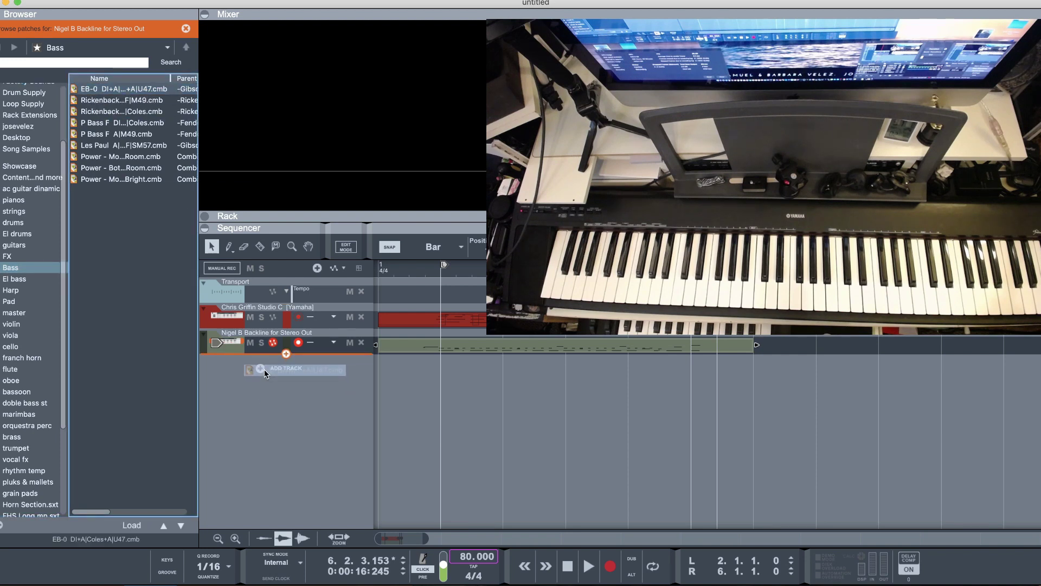
pyautogui.moveTo(264, 370); pyautogui.dragTo(265, 373)
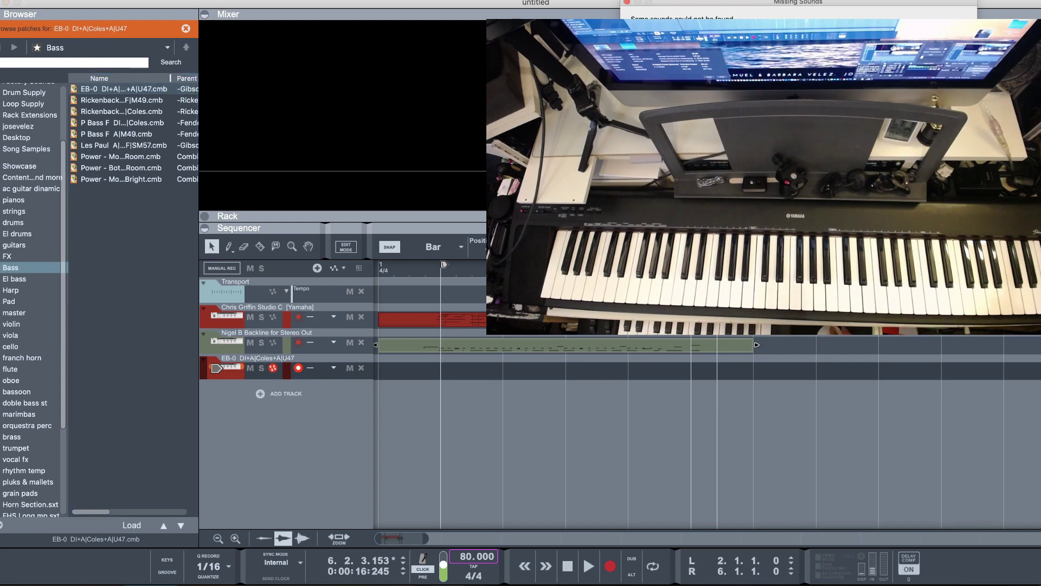
pyautogui.click(31, 179)
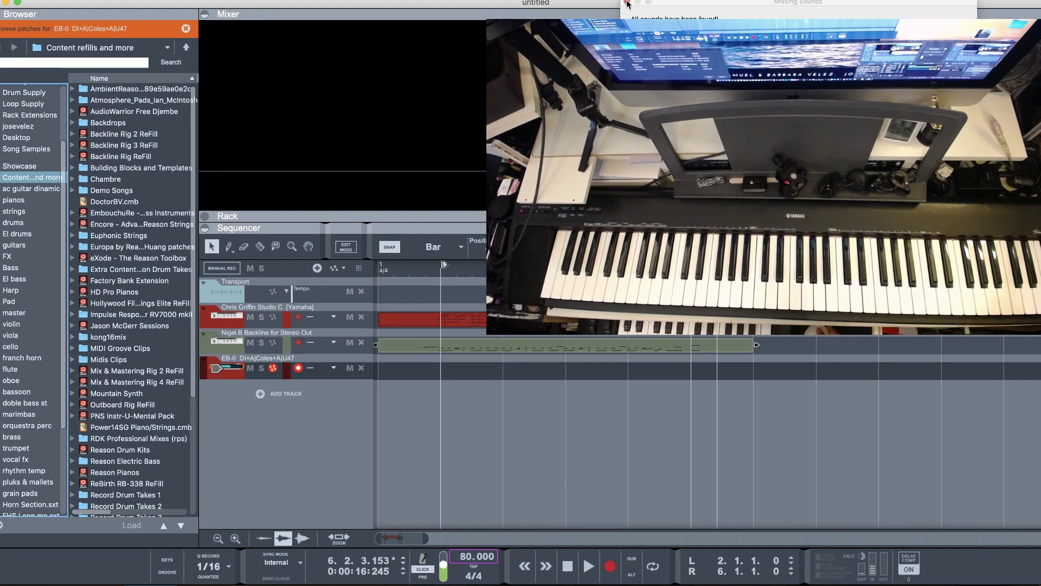
pyautogui.click(628, 3)
# Step: Record a bass part on the EB-0 track from the song start up to bar 6
pyautogui.click(565, 569)
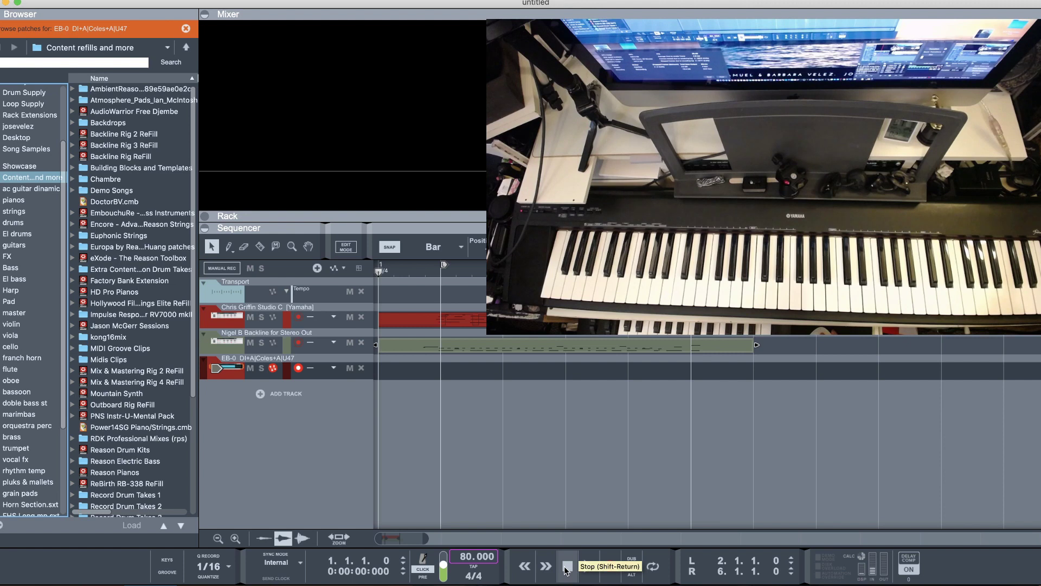
pyautogui.click(609, 569)
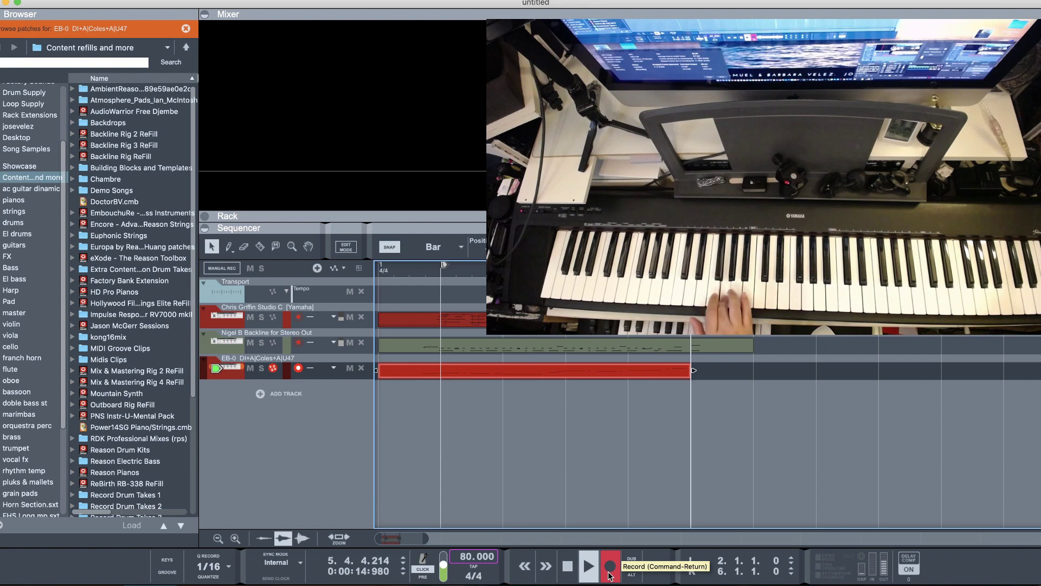
pyautogui.press('space')
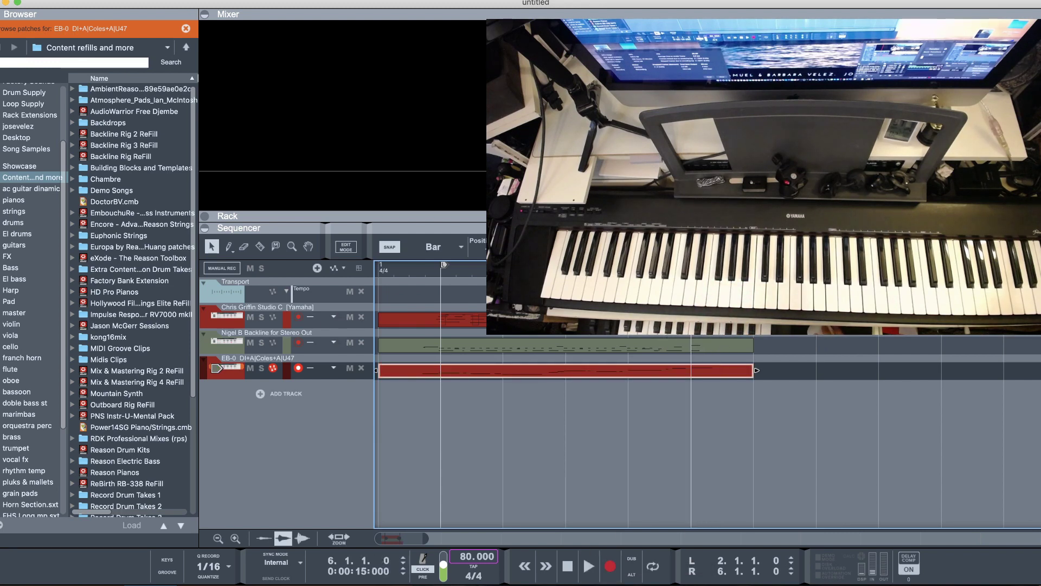
# Step: Reselect the Yamaha piano track and record an additional piano passage from bar 5 to just past bar 6
pyautogui.click(234, 323)
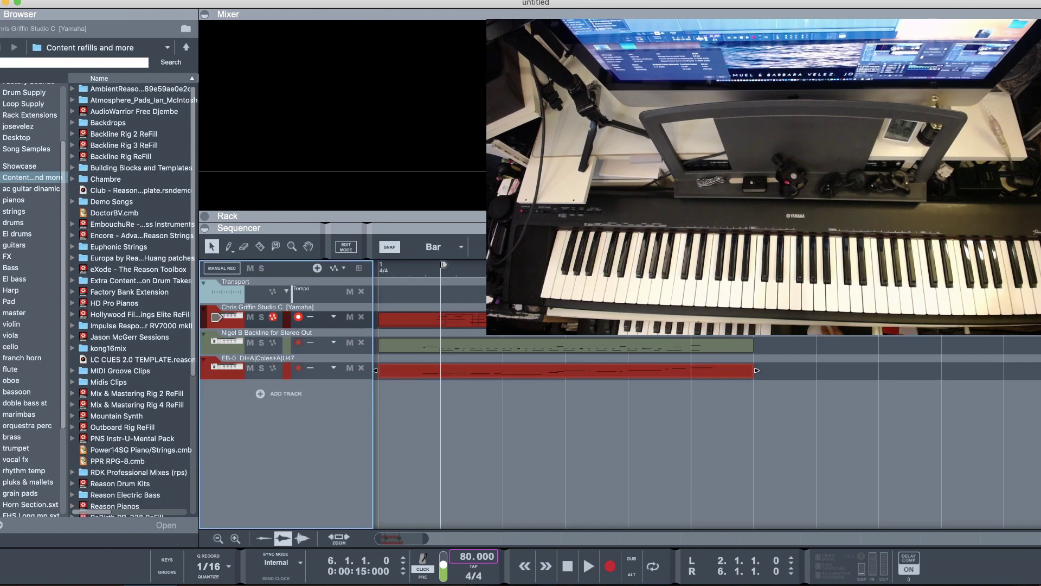
pyautogui.press('Left')
pyautogui.click(239, 324)
pyautogui.click(612, 566)
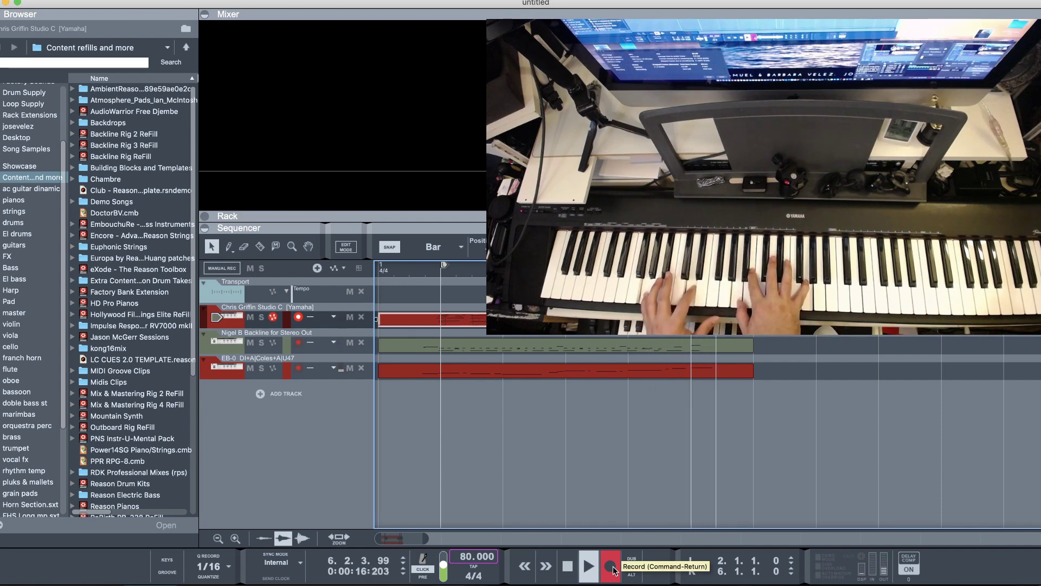
pyautogui.press('space')
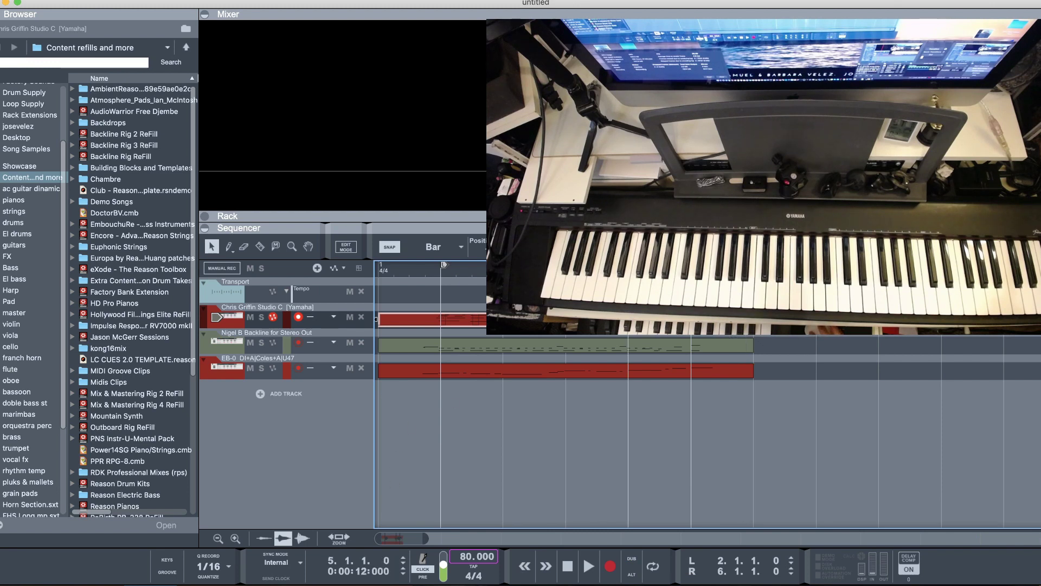
# Step: Play back the song from bar 5 and record another short piano passage on the Yamaha track within bar 6
pyautogui.press('space')
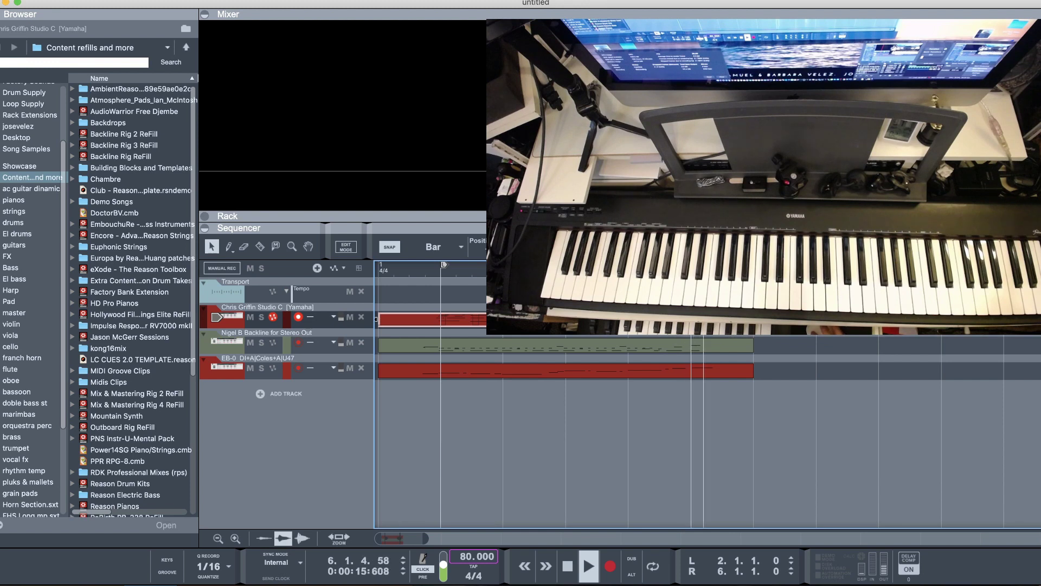
pyautogui.press('space')
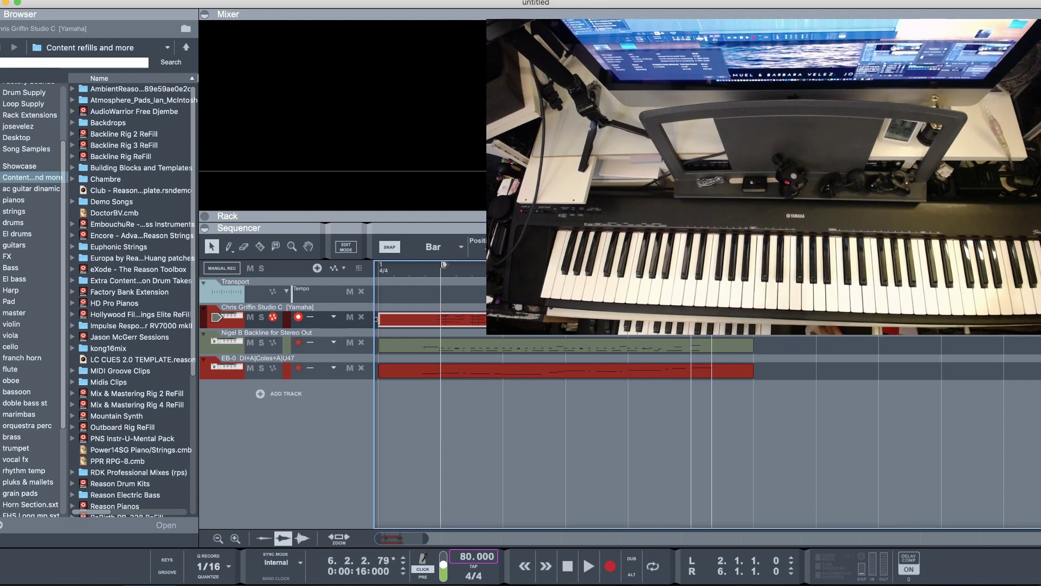
pyautogui.click(611, 570)
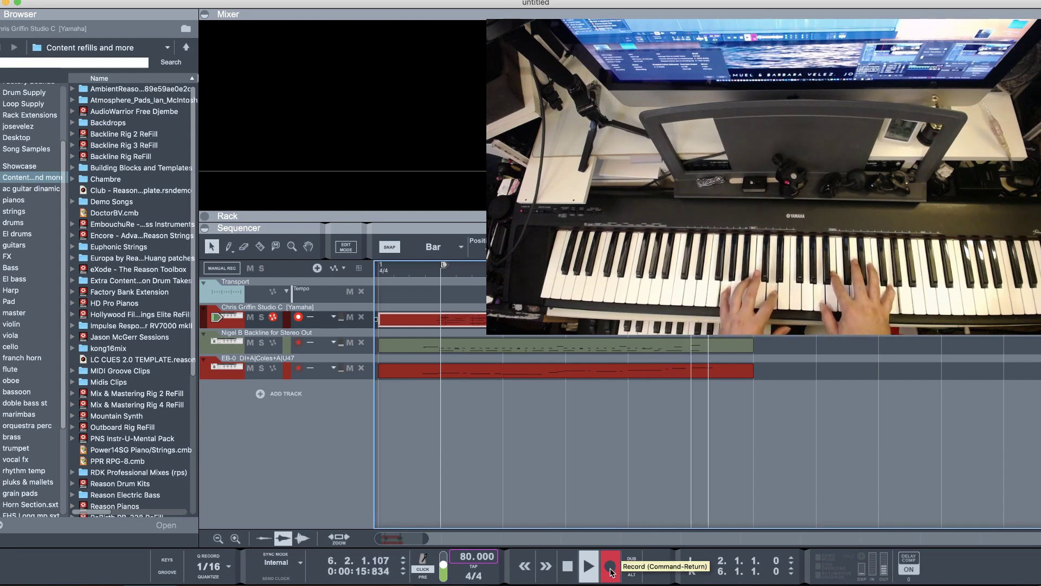
pyautogui.press('space')
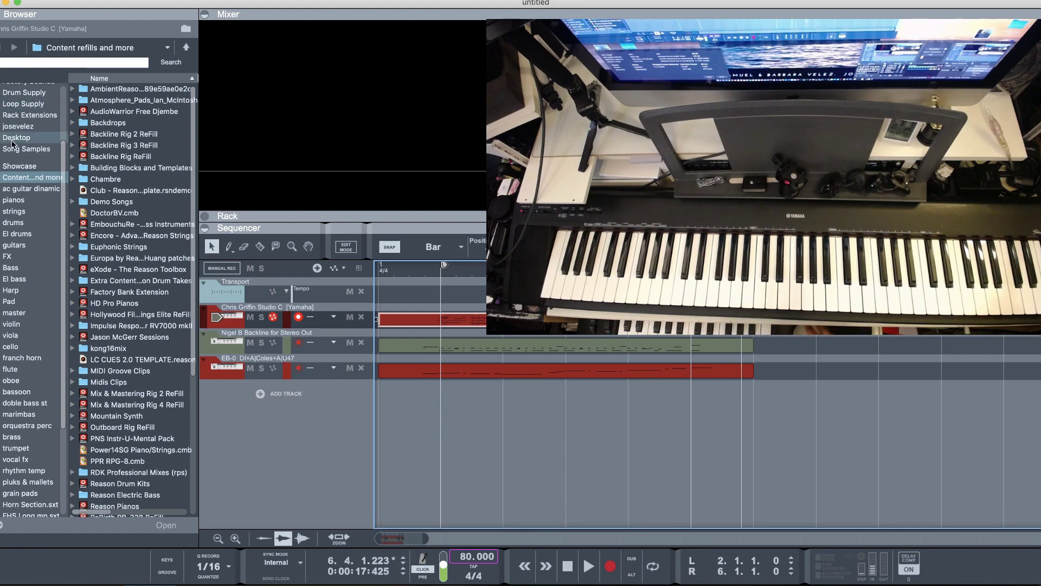
# Step: Add the String Section.cmb patch from the strings favorites as a new track
pyautogui.scroll(5, 10, 320)
pyautogui.scroll(-5, 3, 318)
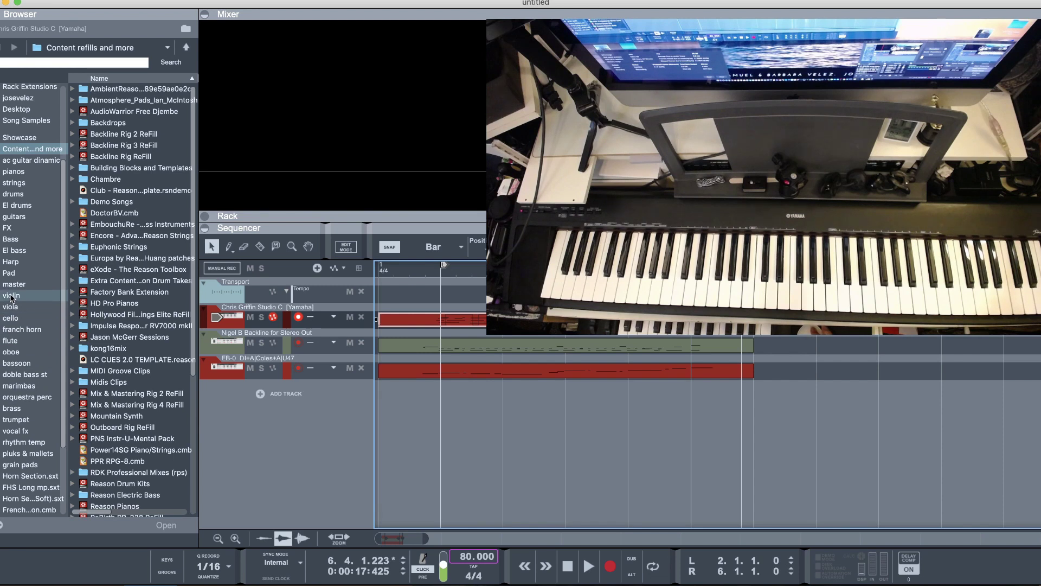
pyautogui.click(18, 183)
pyautogui.click(91, 90)
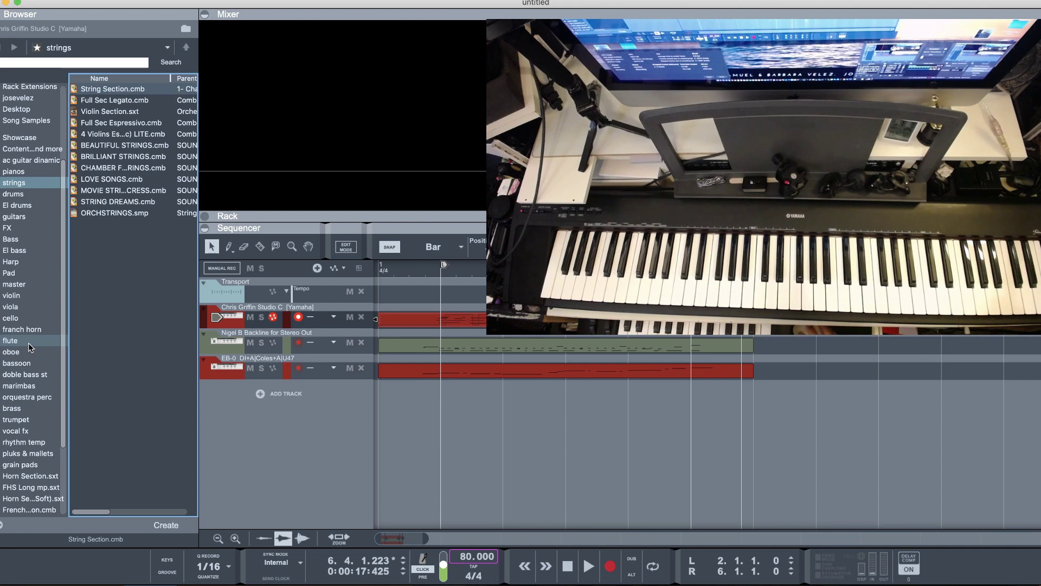
pyautogui.click(114, 101)
pyautogui.moveTo(94, 90); pyautogui.dragTo(264, 390)
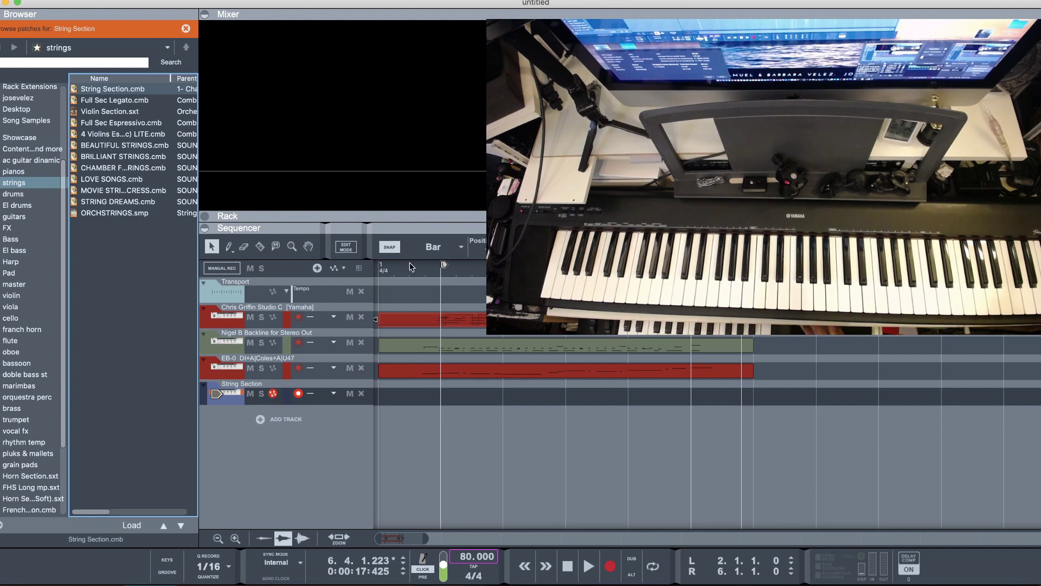
# Step: Record a strings part on the String Section track from the song start until just past bar 7, and open the Pad favorites
pyautogui.click(387, 270)
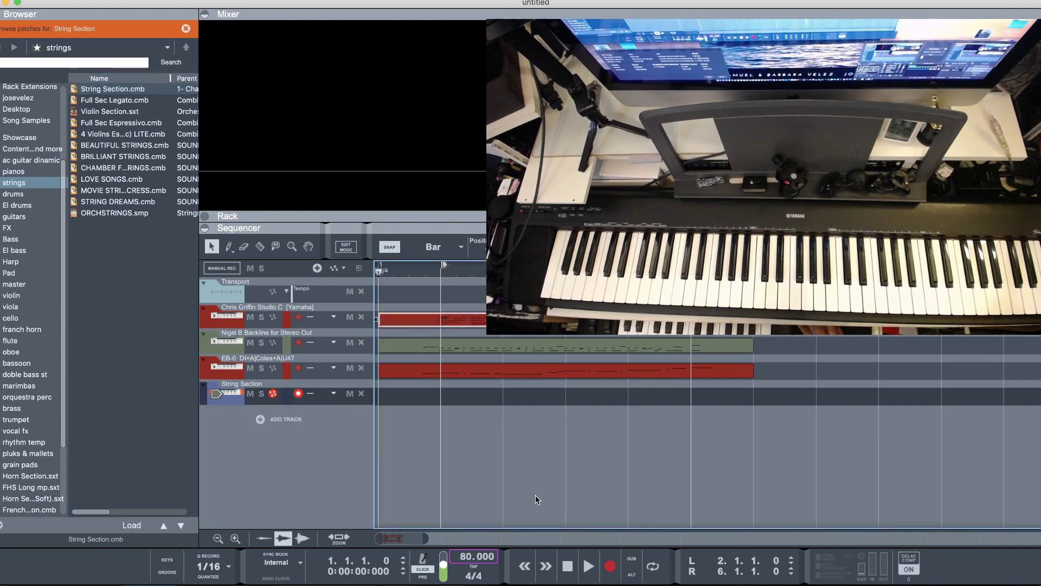
pyautogui.click(610, 576)
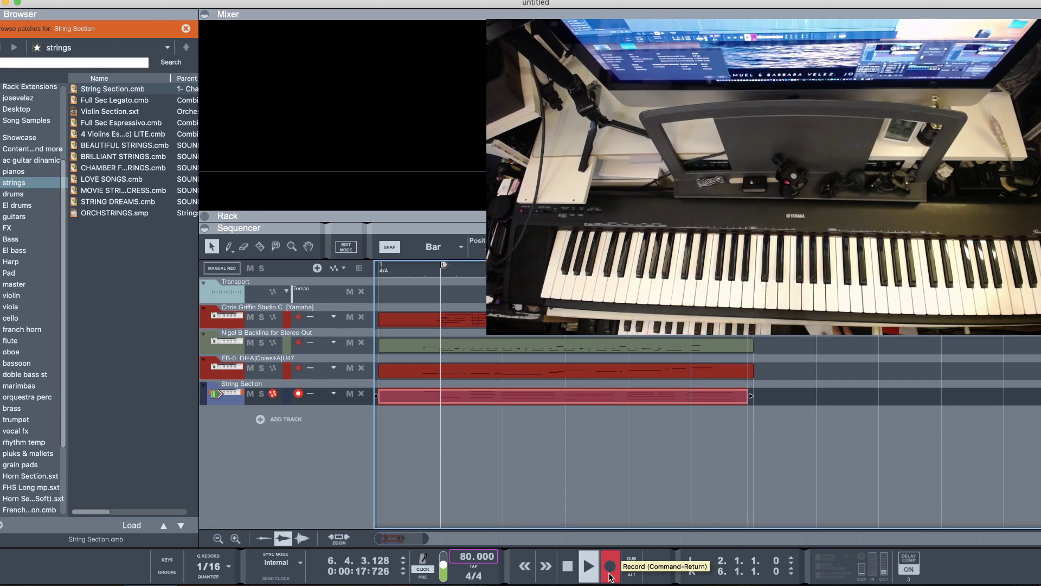
pyautogui.click(567, 566)
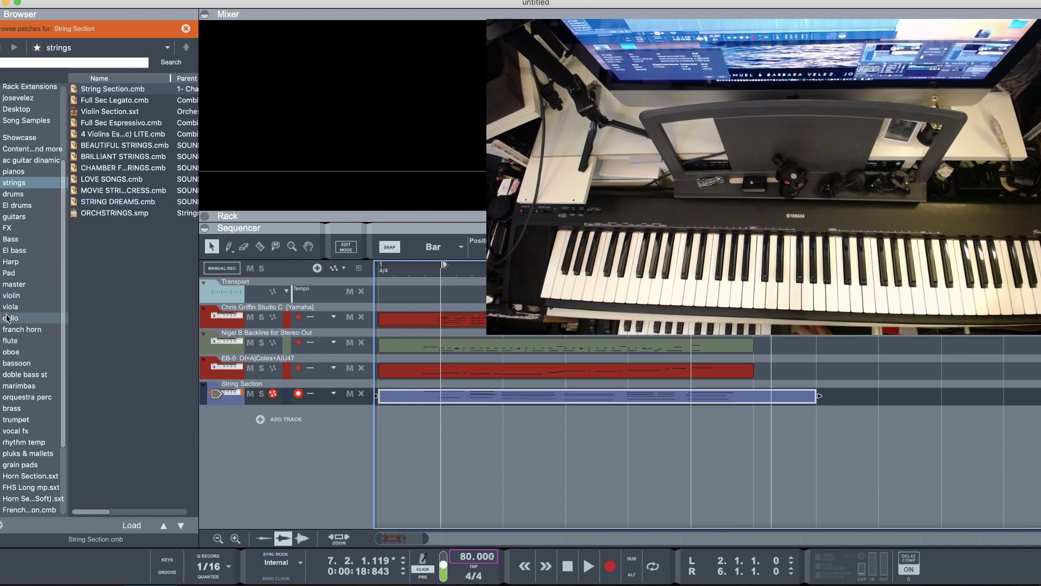
pyautogui.click(8, 276)
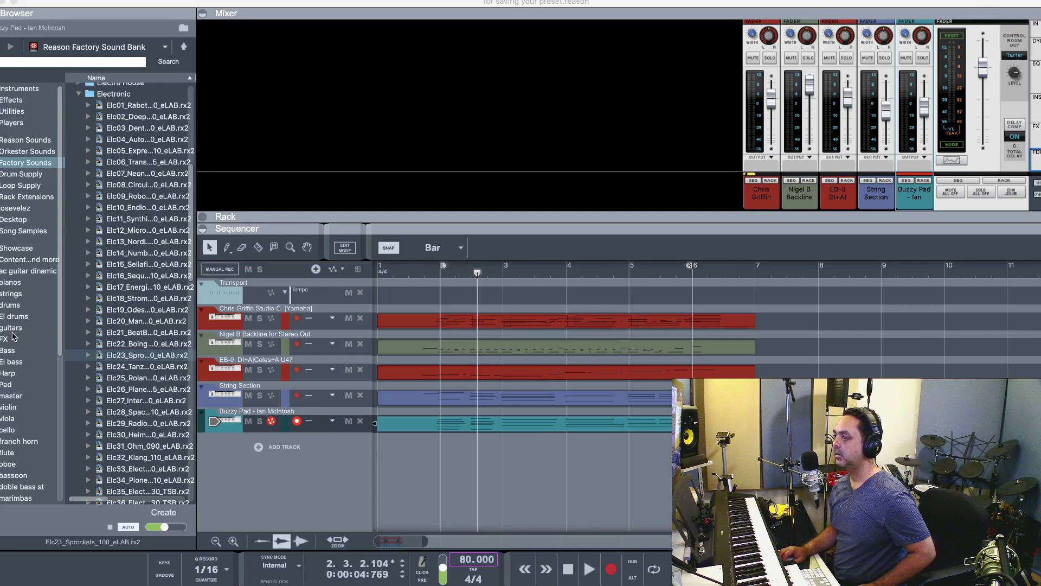
# Step: Add a Dr. OctoRex loop player as a new track and open the Dr Rex Drum Loops folder in Factory Sounds
pyautogui.click(7, 89)
pyautogui.moveTo(125, 215); pyautogui.dragTo(268, 442)
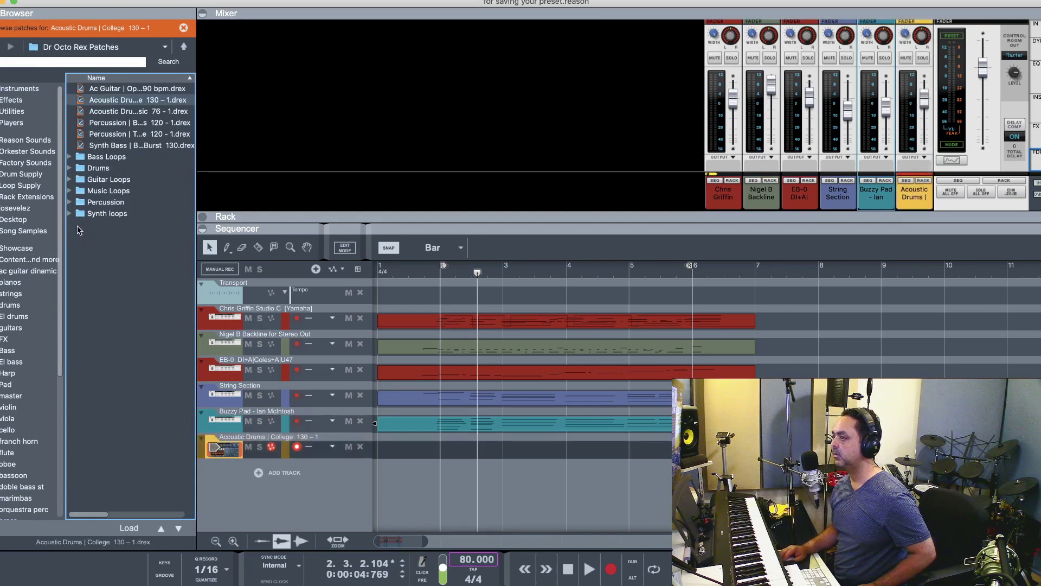
pyautogui.click(22, 164)
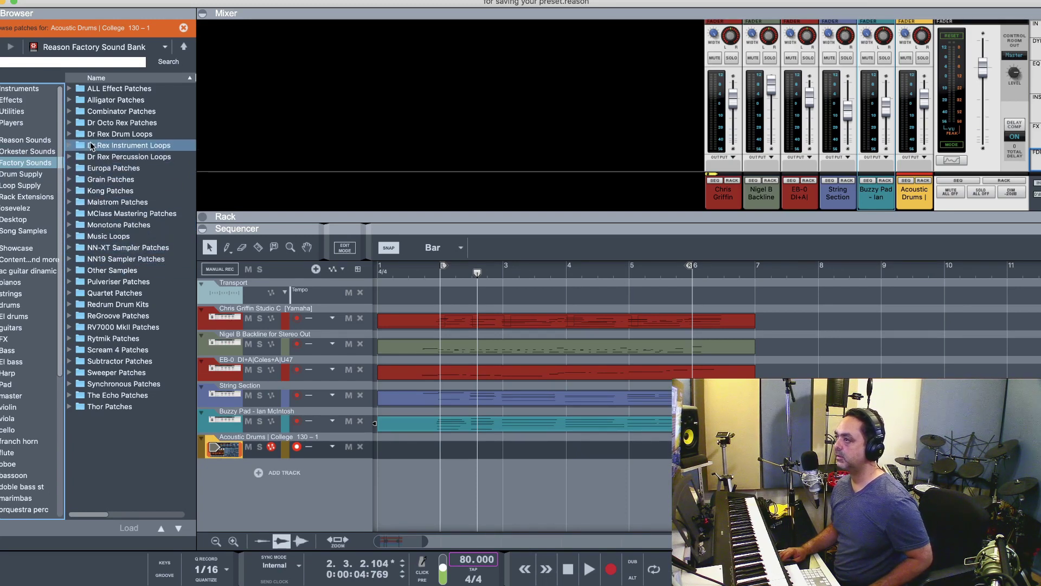
pyautogui.click(70, 134)
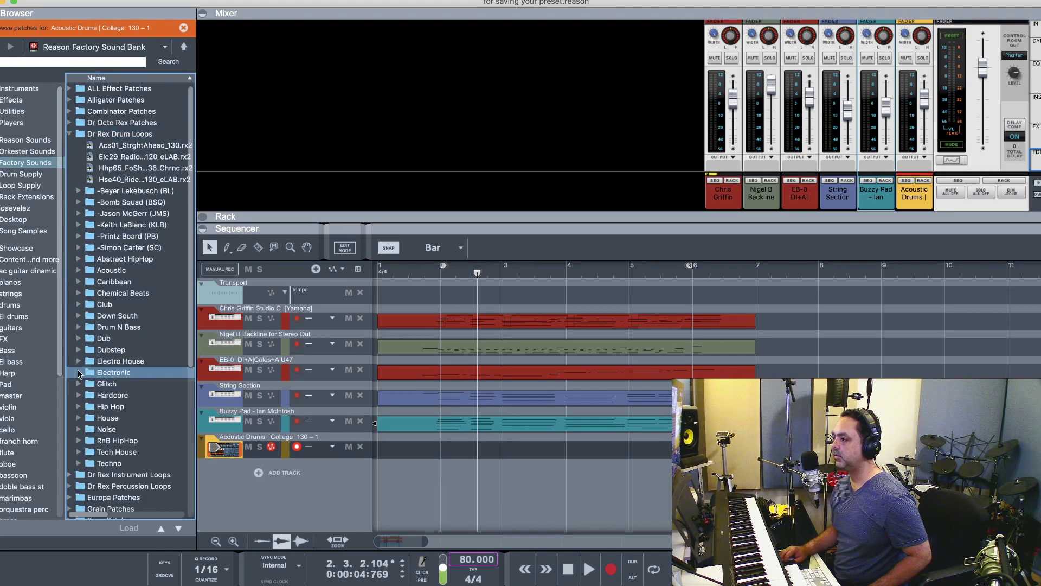
# Step: Audition the drum loops in the Electronic folder, finishing on Elc30_Heimat_080_eLAB.rx2
pyautogui.click(79, 373)
pyautogui.click(136, 378)
pyautogui.click(135, 400)
pyautogui.click(136, 412)
pyautogui.click(135, 423)
pyautogui.click(136, 435)
pyautogui.click(135, 446)
pyautogui.click(137, 457)
pyautogui.click(138, 470)
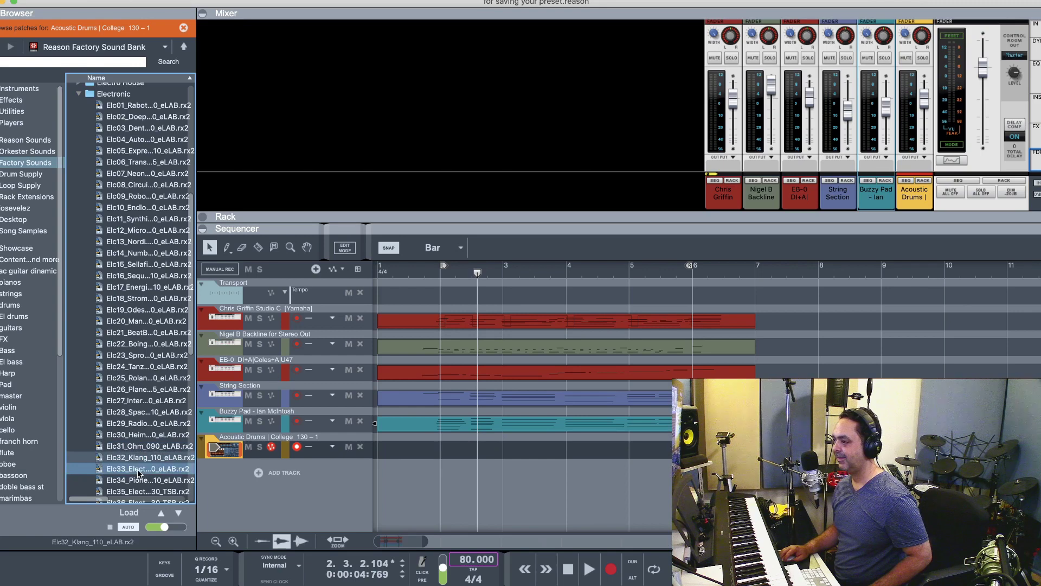
pyautogui.click(139, 439)
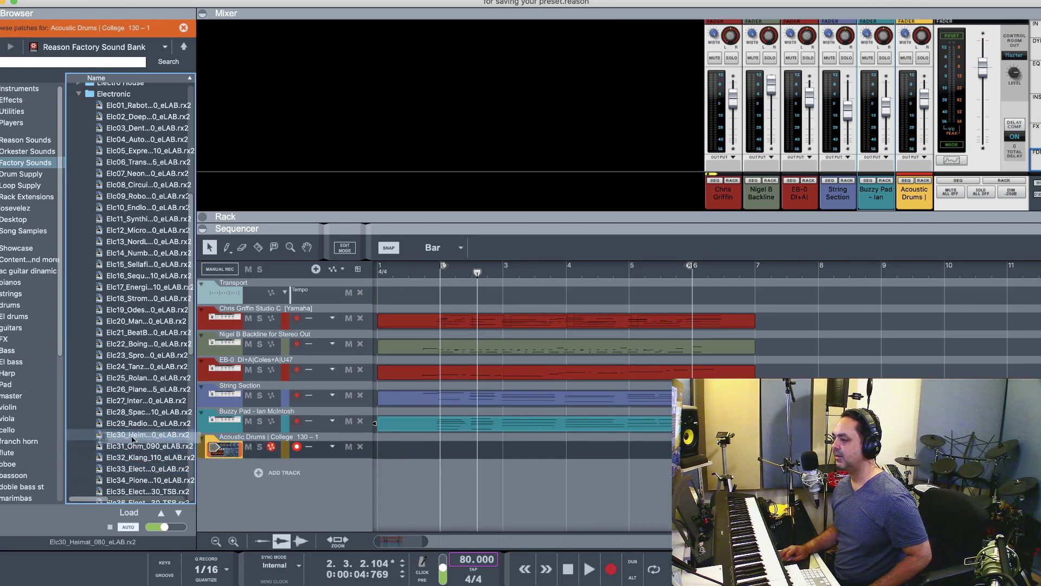
# Step: Reveal the rack, load the Elc30_Heimat_080_eLAB loop into the Dr. OctoRex device, and collapse the rack again
pyautogui.click(420, 255)
pyautogui.moveTo(437, 226); pyautogui.dragTo(437, 402)
pyautogui.click(123, 436)
pyautogui.doubleClick(124, 437)
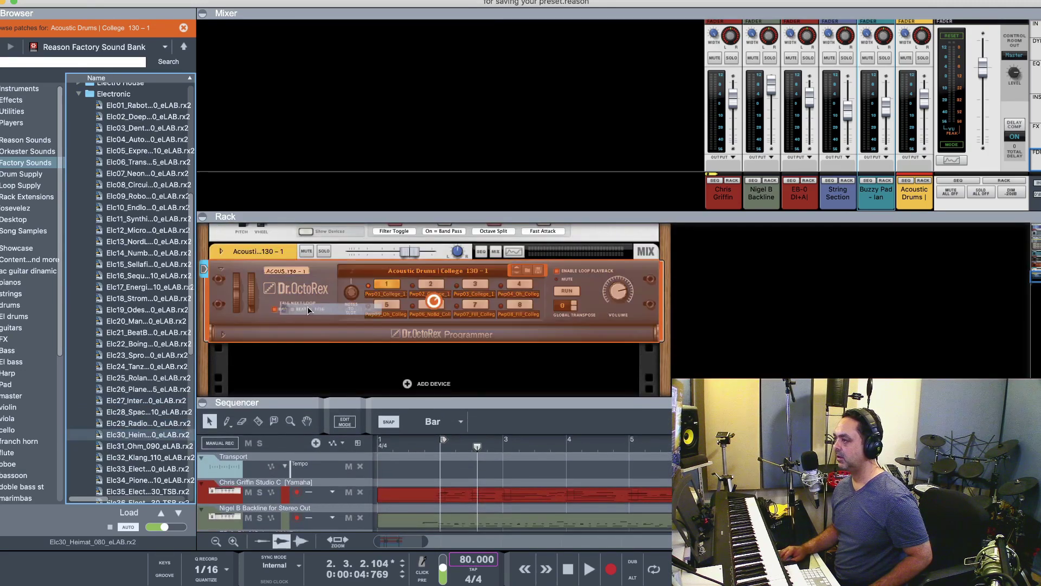
pyautogui.moveTo(616, 405); pyautogui.dragTo(639, 240)
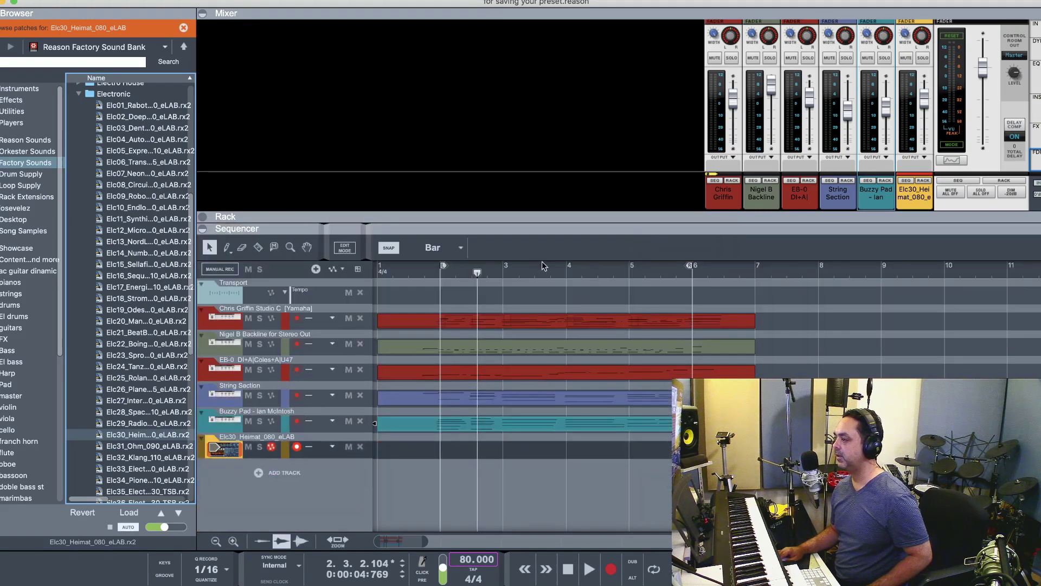
# Step: Hide the browser, play the song from the start, and set the Elc30_Heimat channel level to about -7.33 dB during playback
pyautogui.click(381, 273)
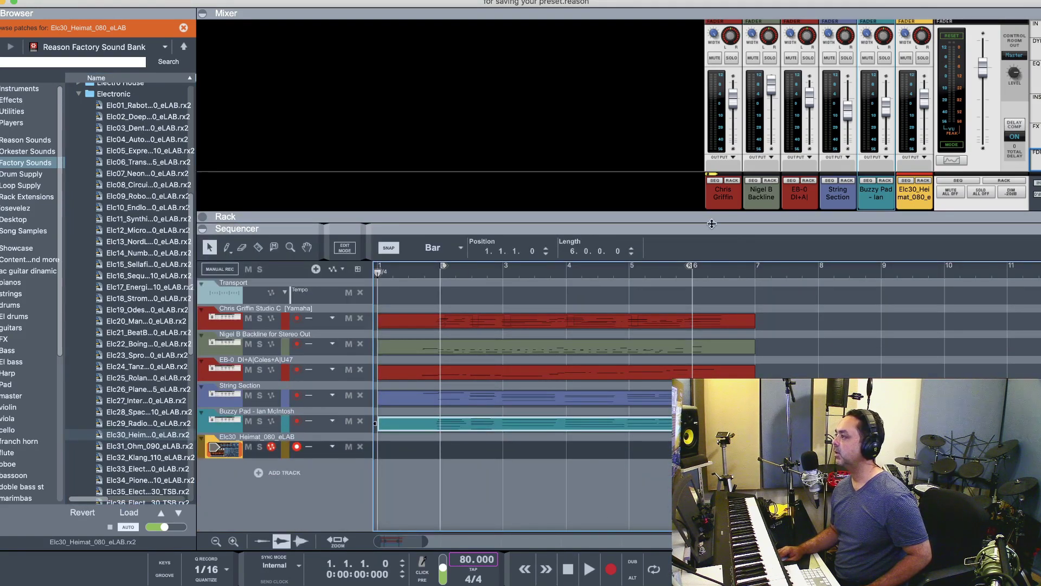
pyautogui.press('F3')
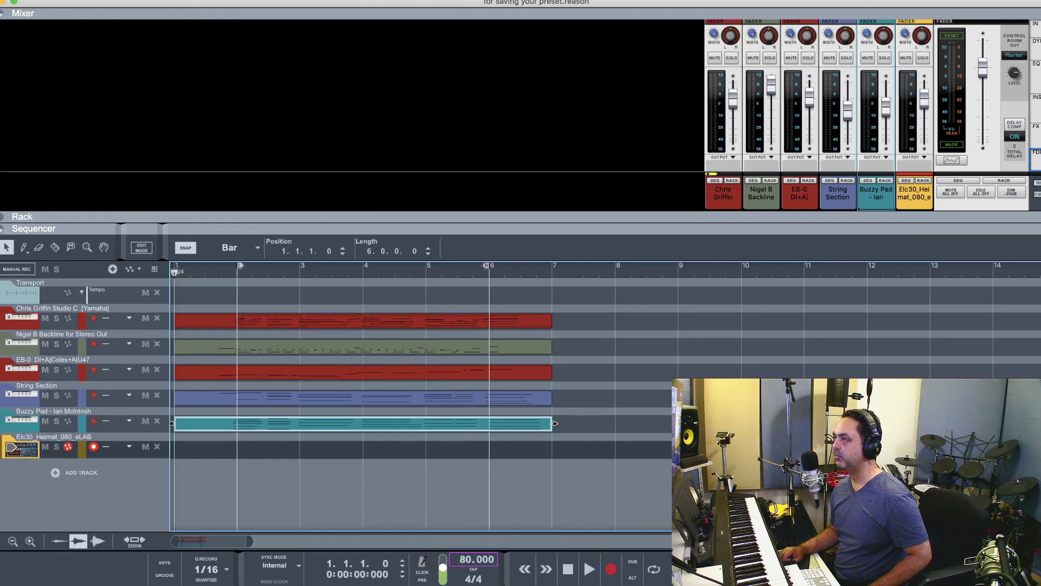
pyautogui.click(587, 570)
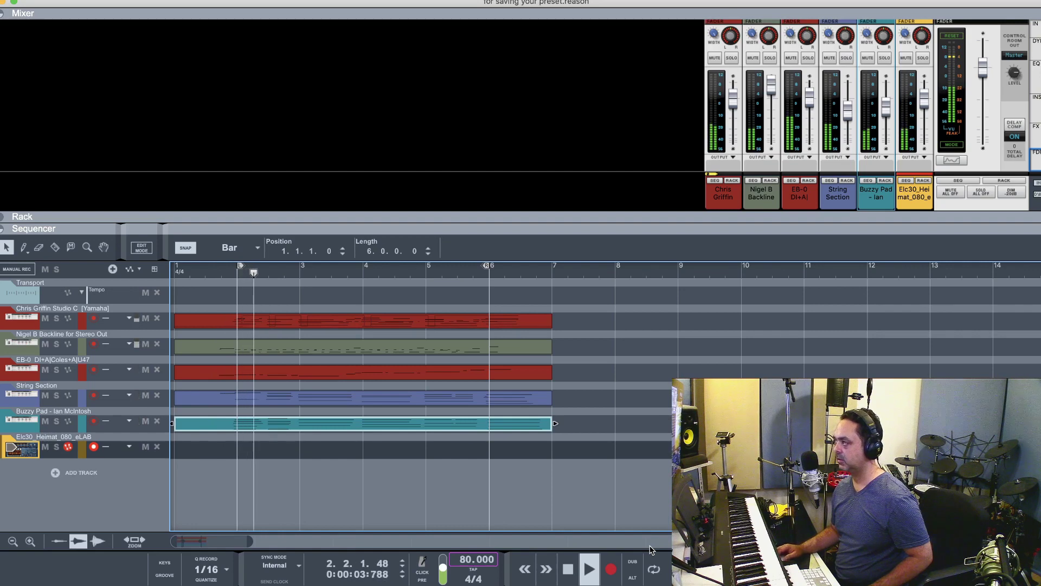
pyautogui.click(925, 111)
pyautogui.moveTo(925, 110); pyautogui.dragTo(925, 113)
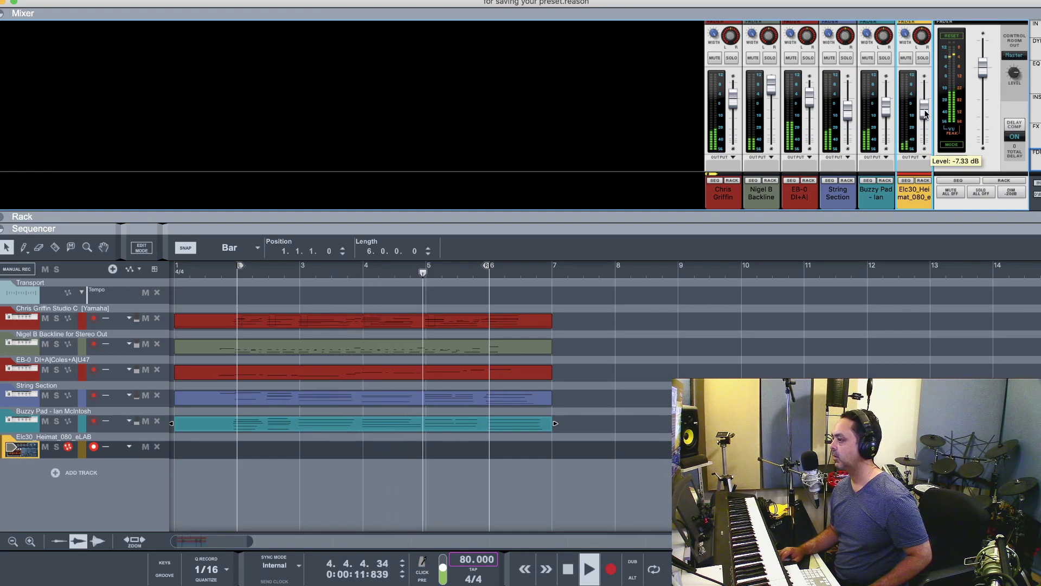
pyautogui.click(567, 569)
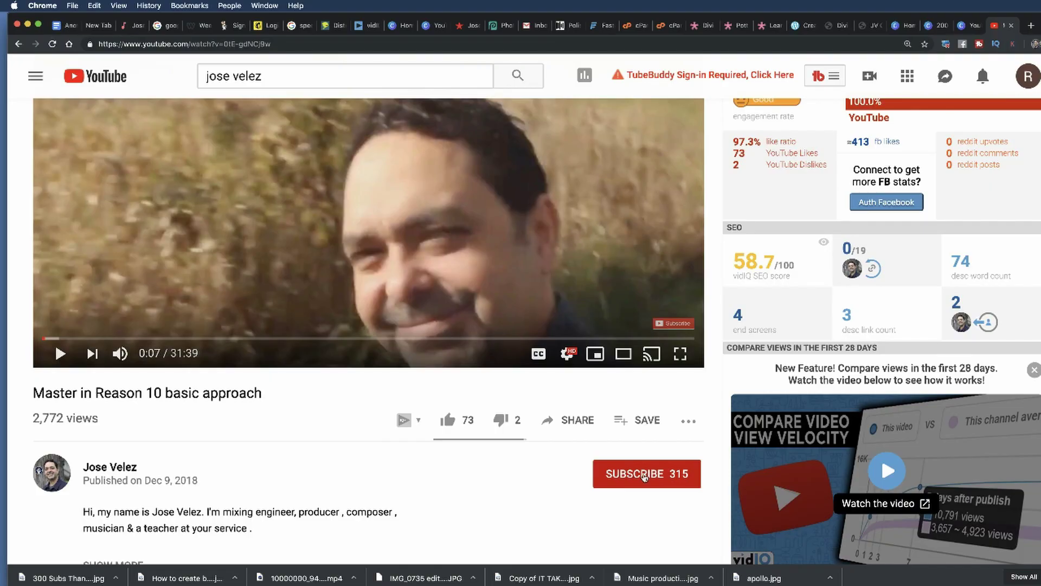
# Step: Switch to YouTube in Chrome and subscribe to the channel behind the "Master in Reason 10 basic approach" video
pyautogui.click(644, 477)
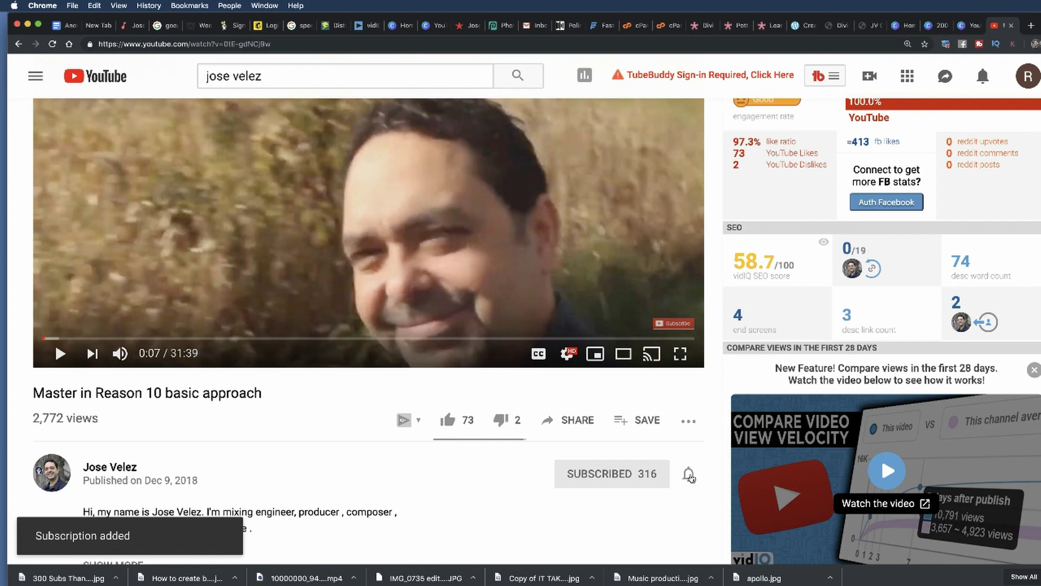